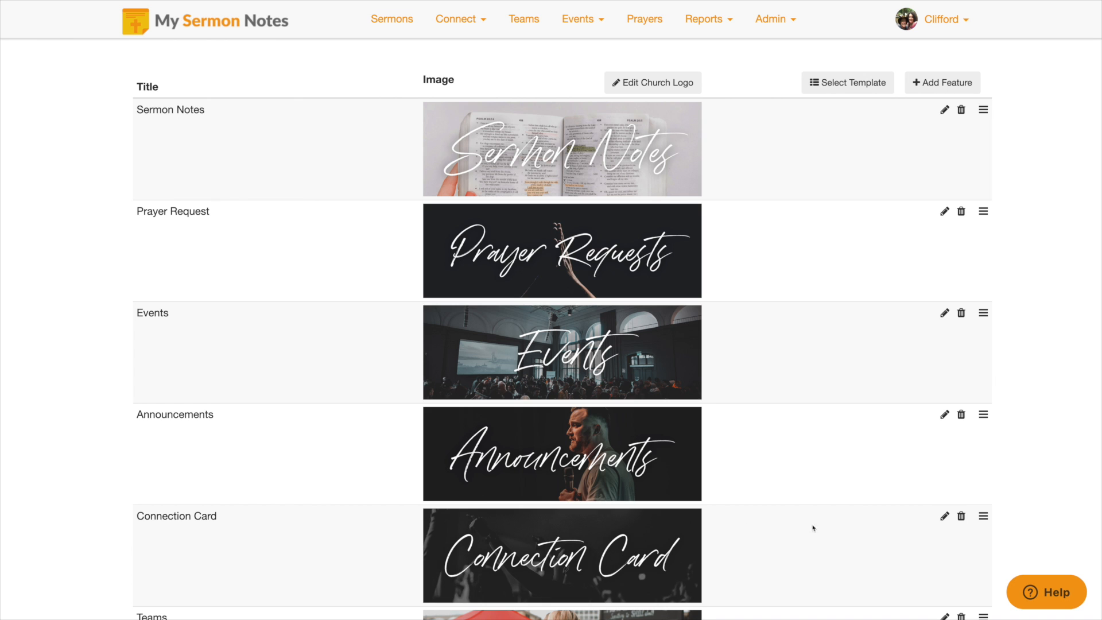
# View the Connection Card feature's settings without changing them and open the Connection Card Builder.
pyautogui.click(946, 516)
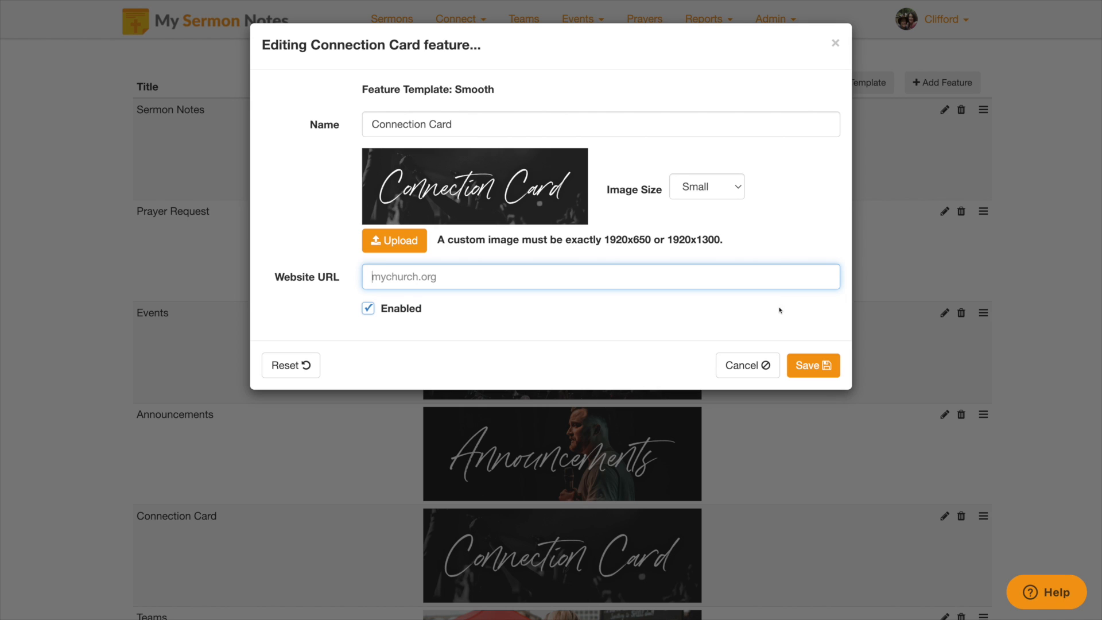
pyautogui.click(835, 43)
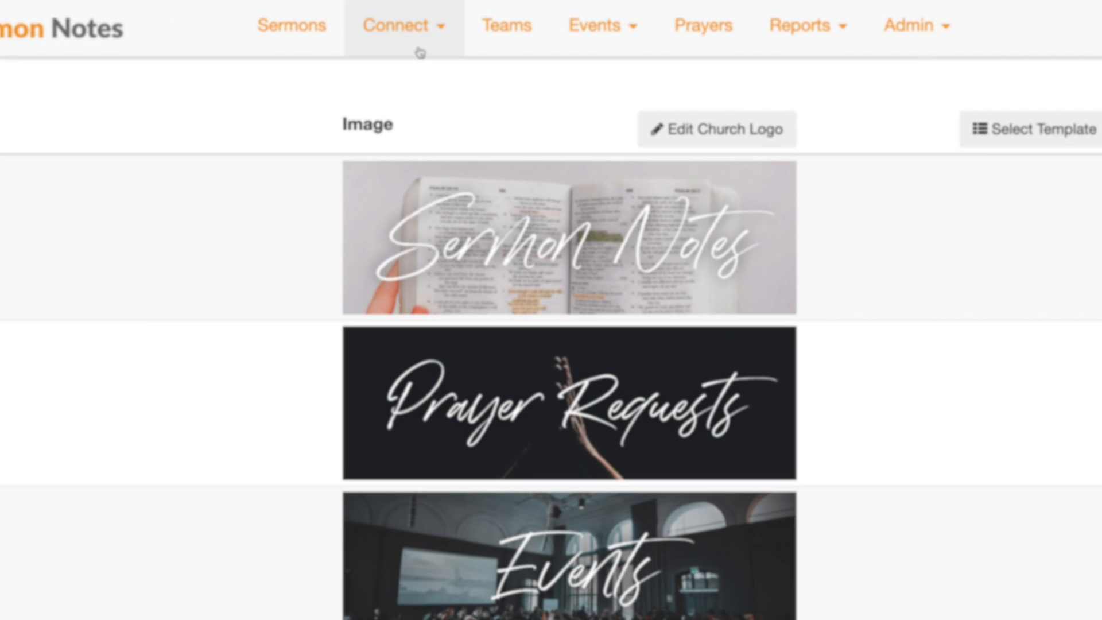
pyautogui.click(468, 22)
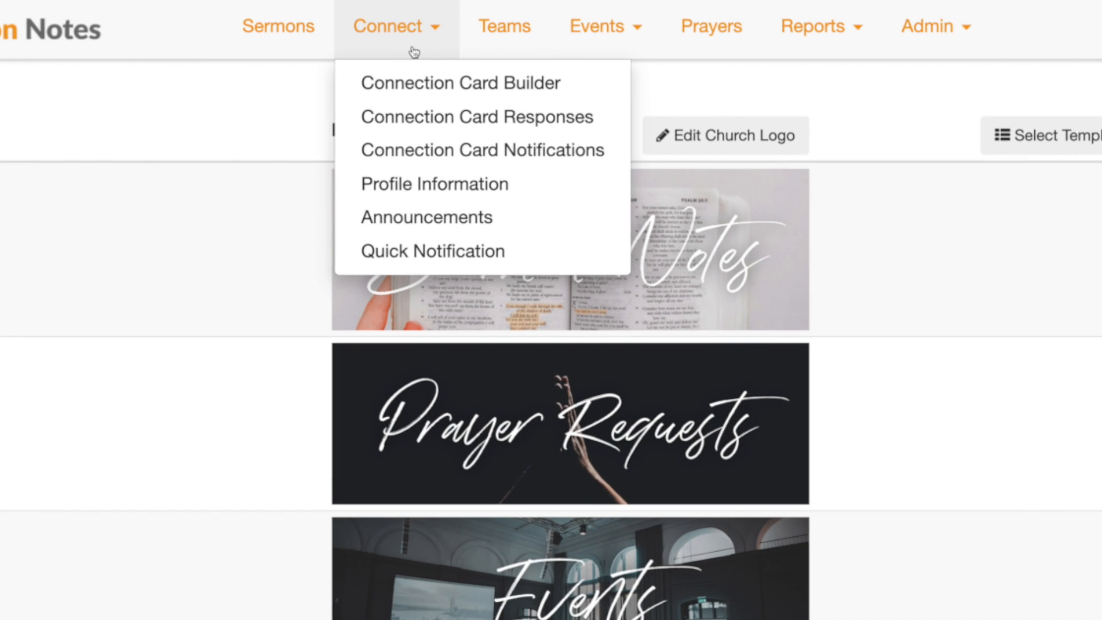
pyautogui.click(424, 74)
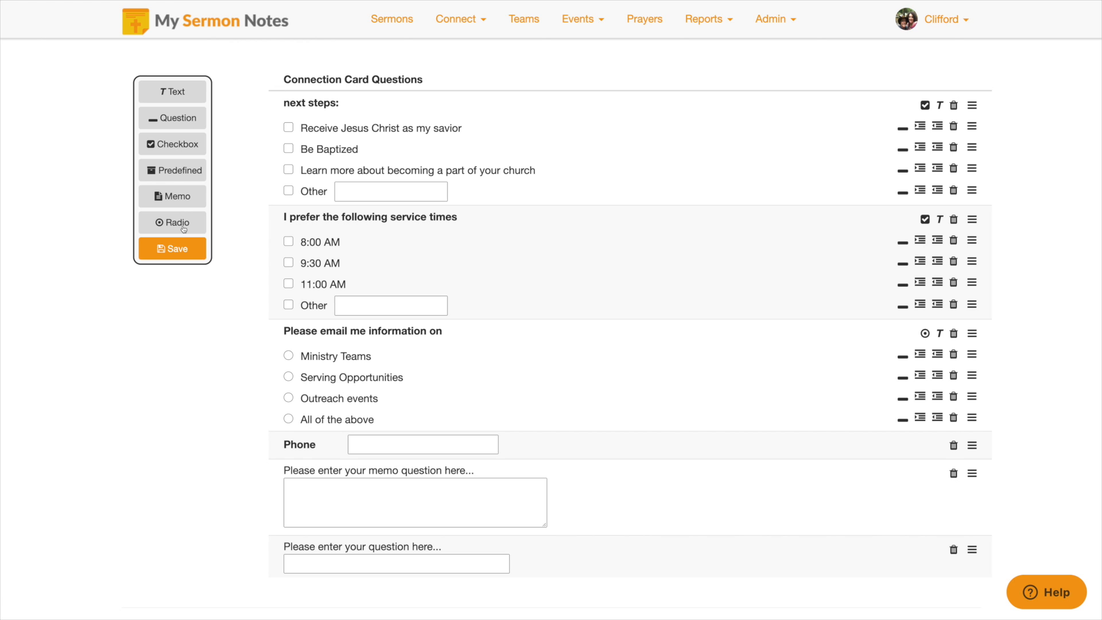
# Add a short-answer question reading "What is your favorite service time?" at the end of the card.
pyautogui.click(182, 121)
pyautogui.scroll(-1, 356, 336)
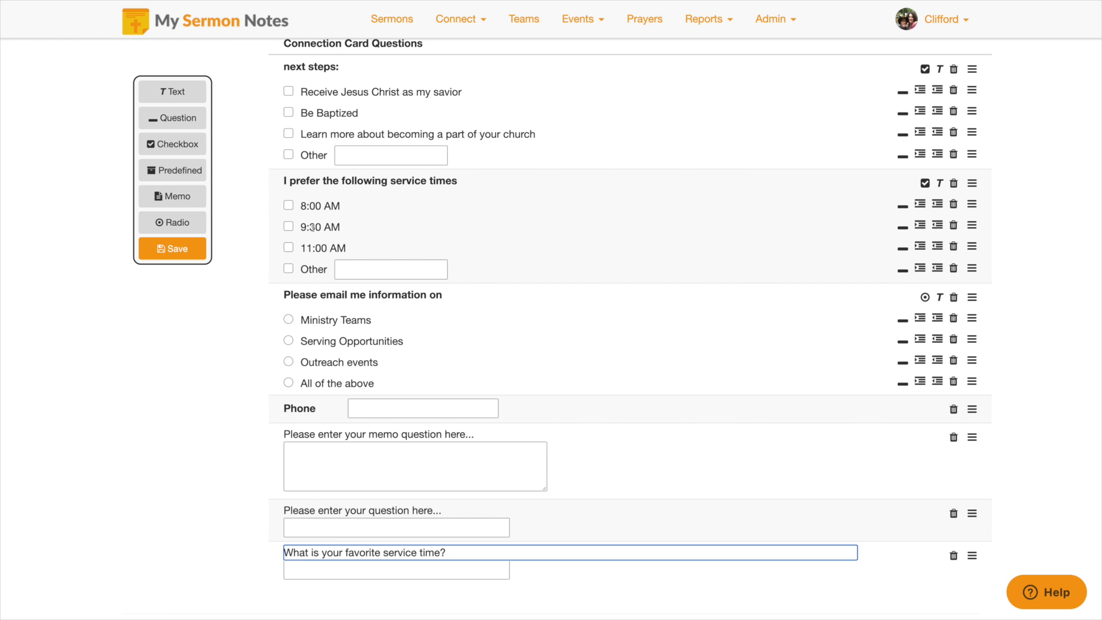
pyautogui.click(462, 180)
pyautogui.hotkey('ctrl', 'a')
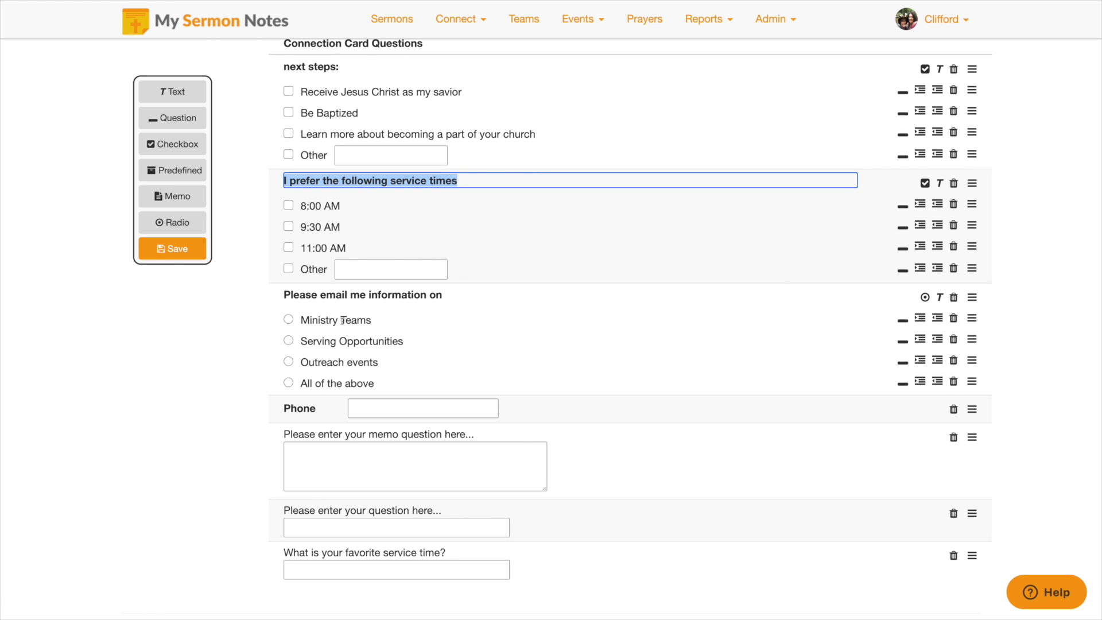
pyautogui.click(418, 569)
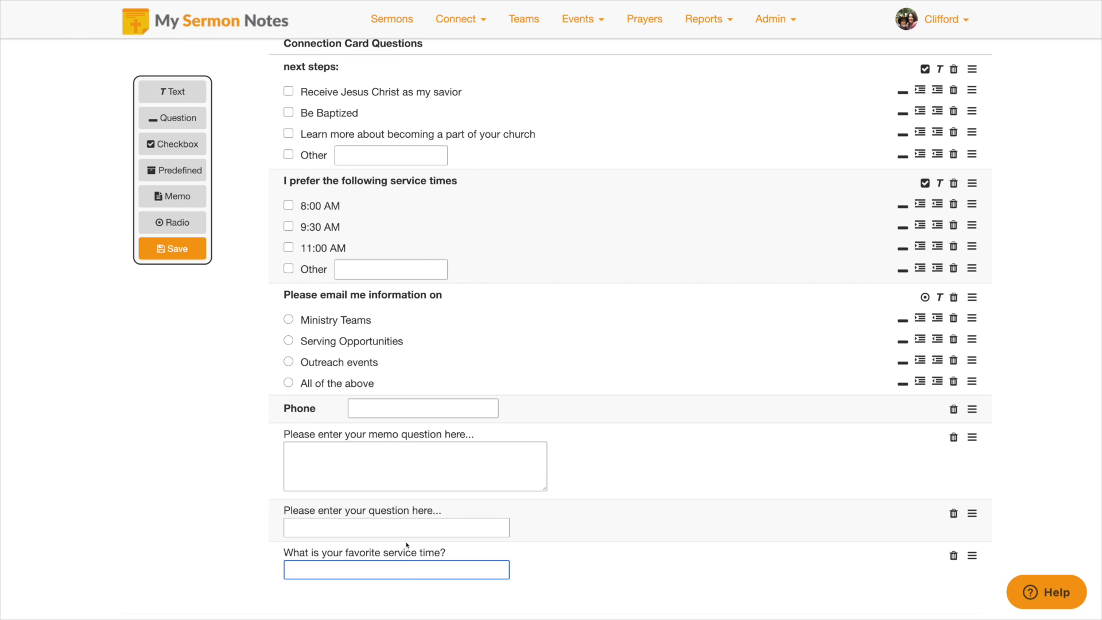
# Replace the placeholder wording of the memo question with "Enter your prayer request".
pyautogui.click(392, 467)
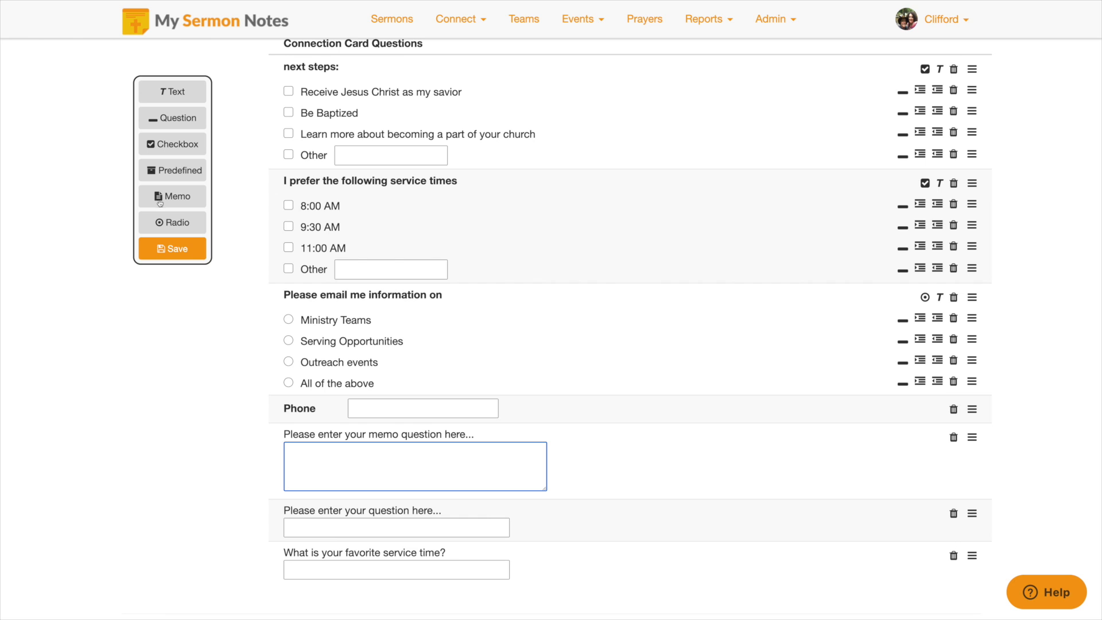
pyautogui.click(490, 435)
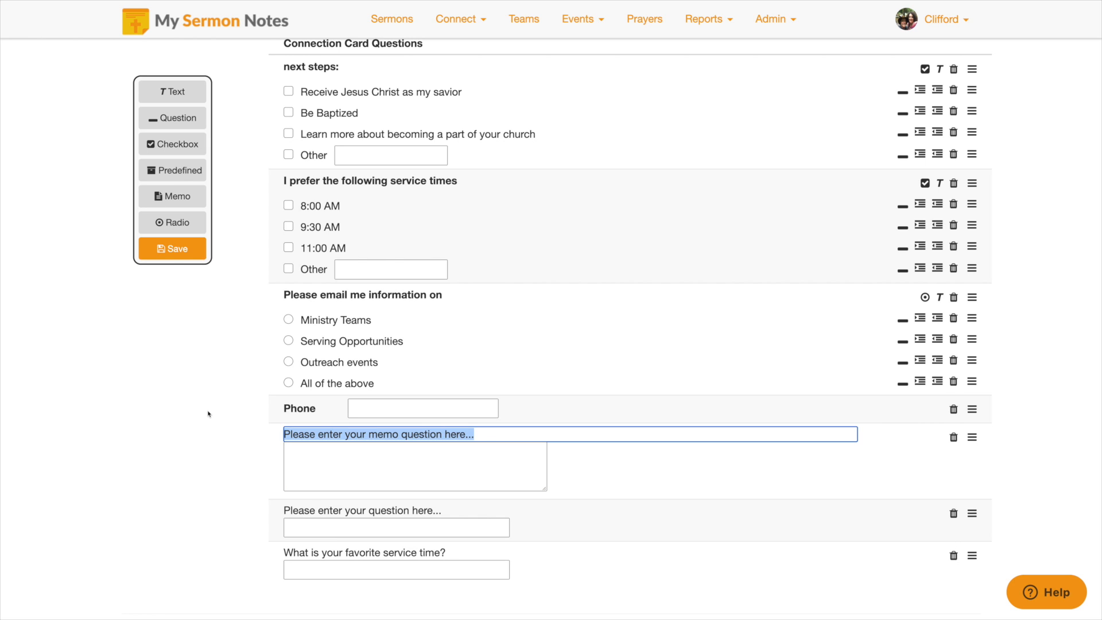
pyautogui.write('Enter your rpayer')
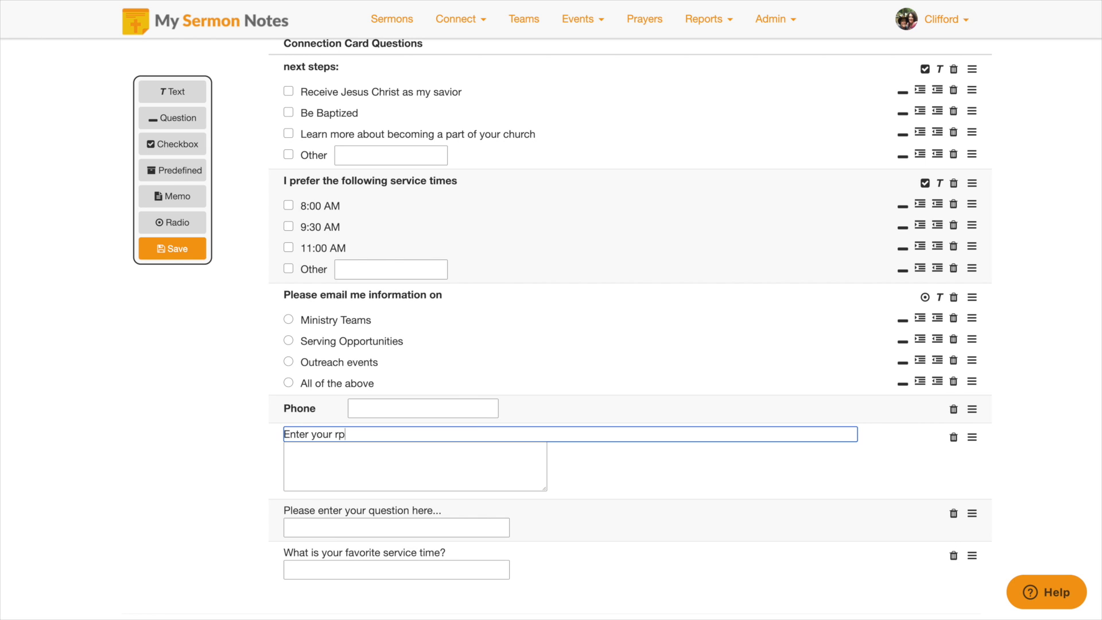
pyautogui.press('BackSpace')
pyautogui.press('BackSpace')
pyautogui.press('BackSpace')
pyautogui.press('BackSpace')
pyautogui.press('BackSpace')
pyautogui.press('BackSpace')
pyautogui.write('prayer request')
pyautogui.click(273, 446)
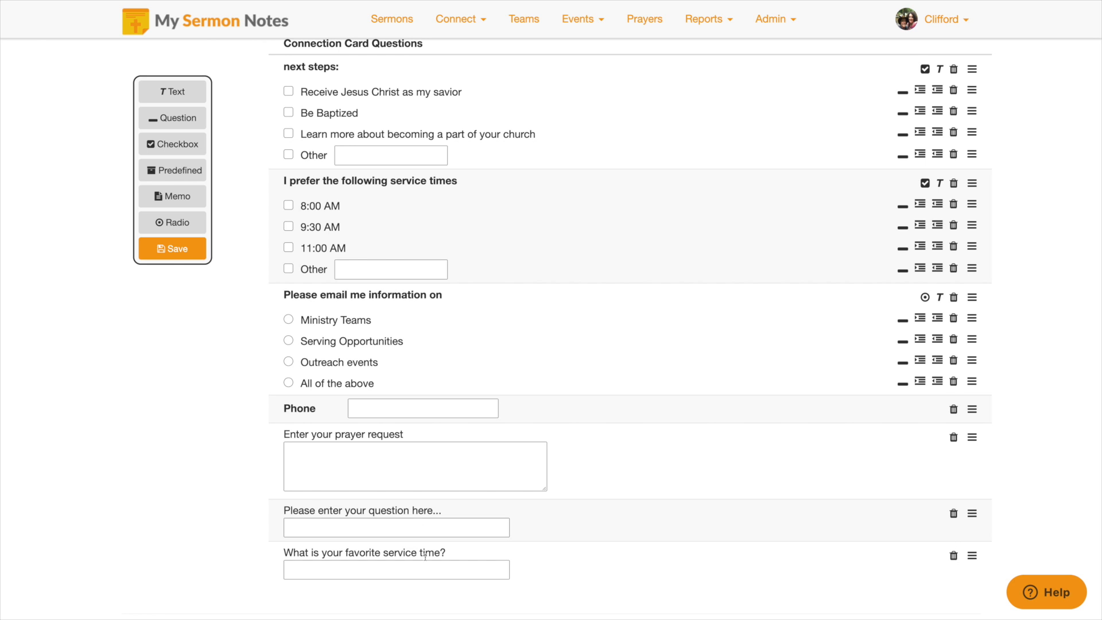
# Add a text heading with its placeholder wording beneath the favorite service time question.
pyautogui.click(467, 558)
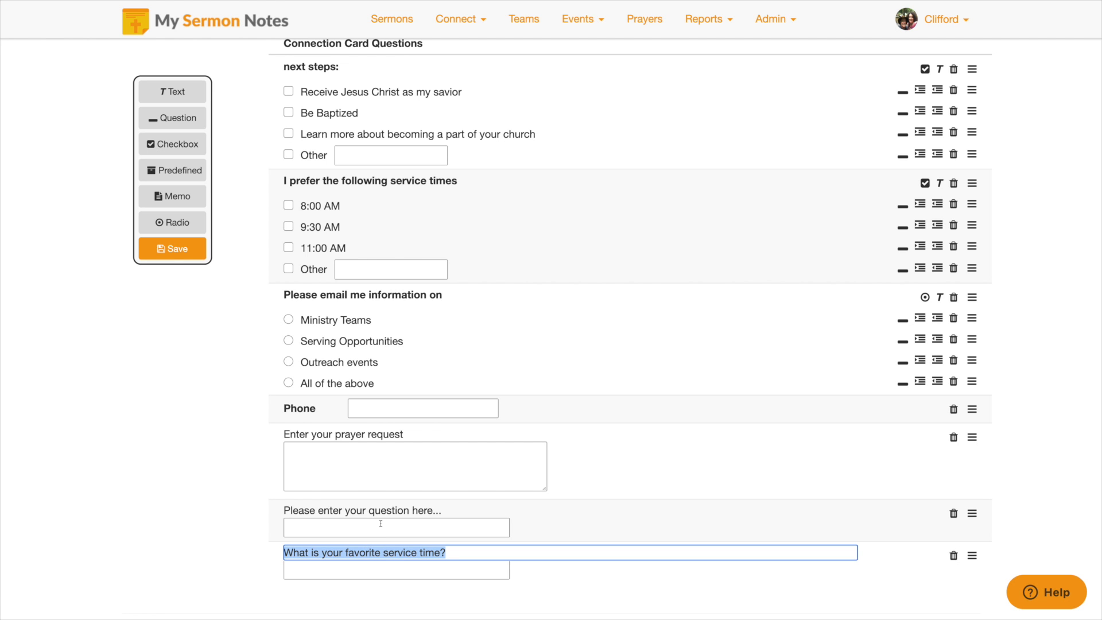
pyautogui.click(178, 95)
pyautogui.scroll(-1, 354, 496)
pyautogui.click(427, 550)
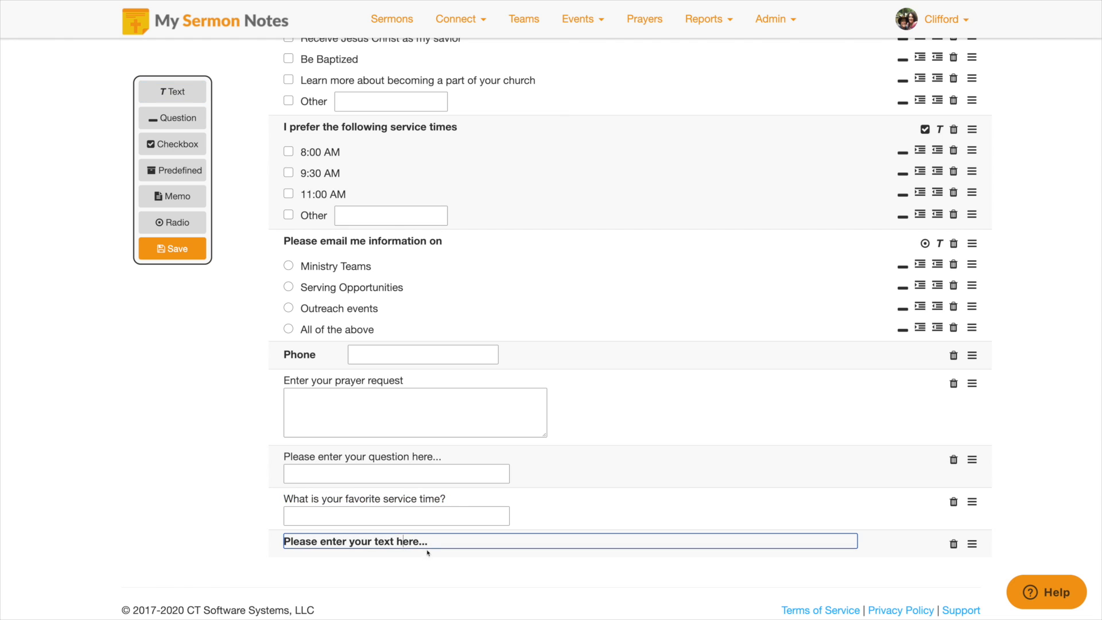
pyautogui.tripleClick(401, 539)
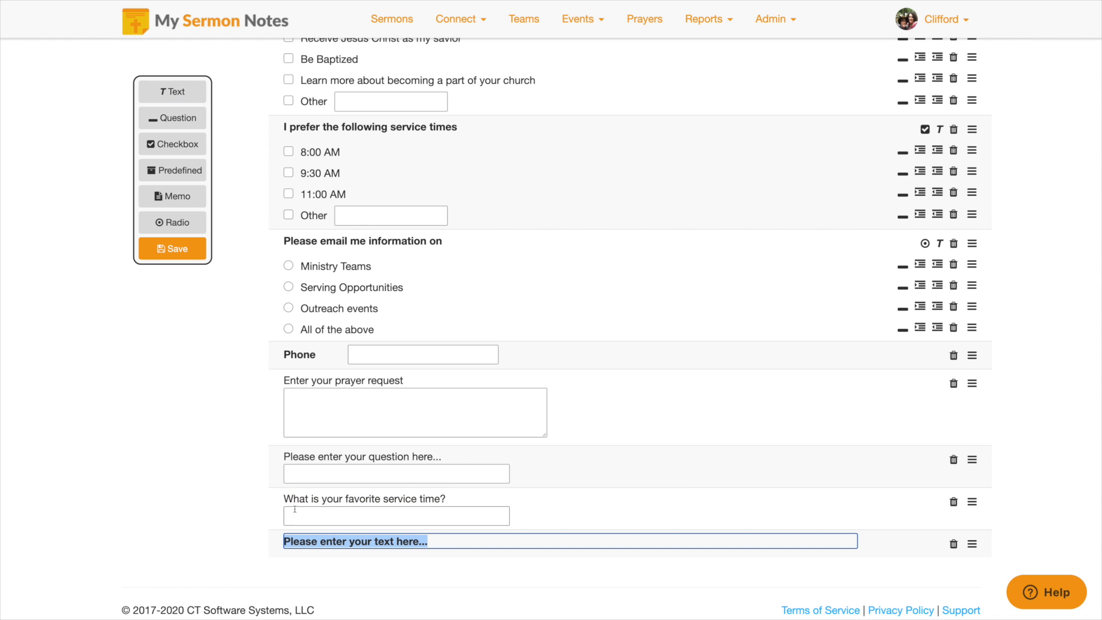
pyautogui.click(337, 512)
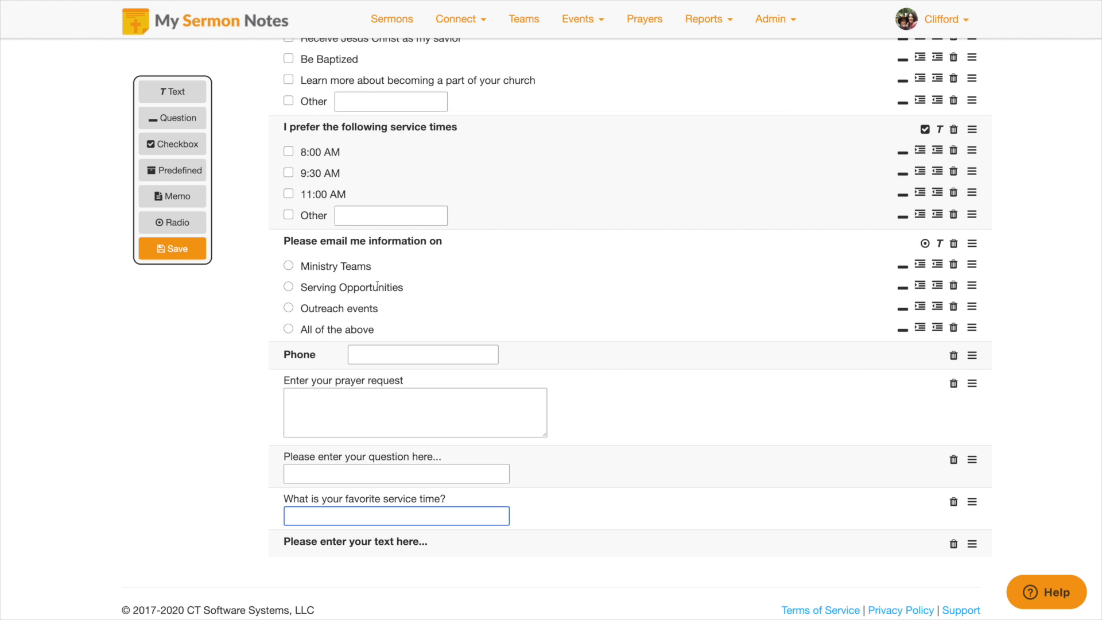
pyautogui.click(379, 408)
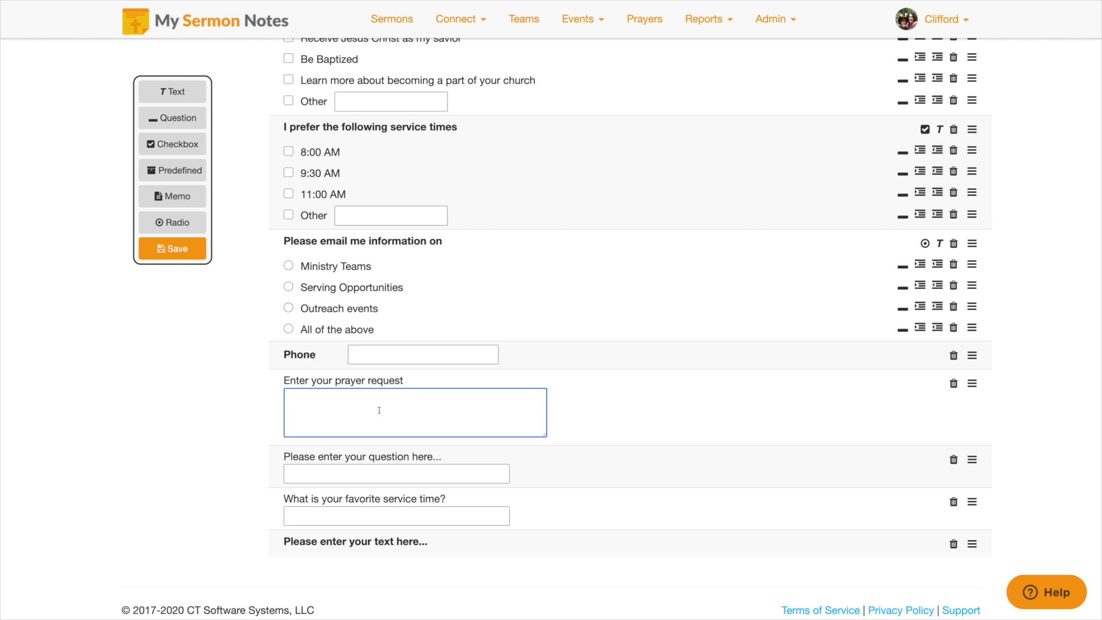
# Add the predefined Address question to the connection card.
pyautogui.click(165, 171)
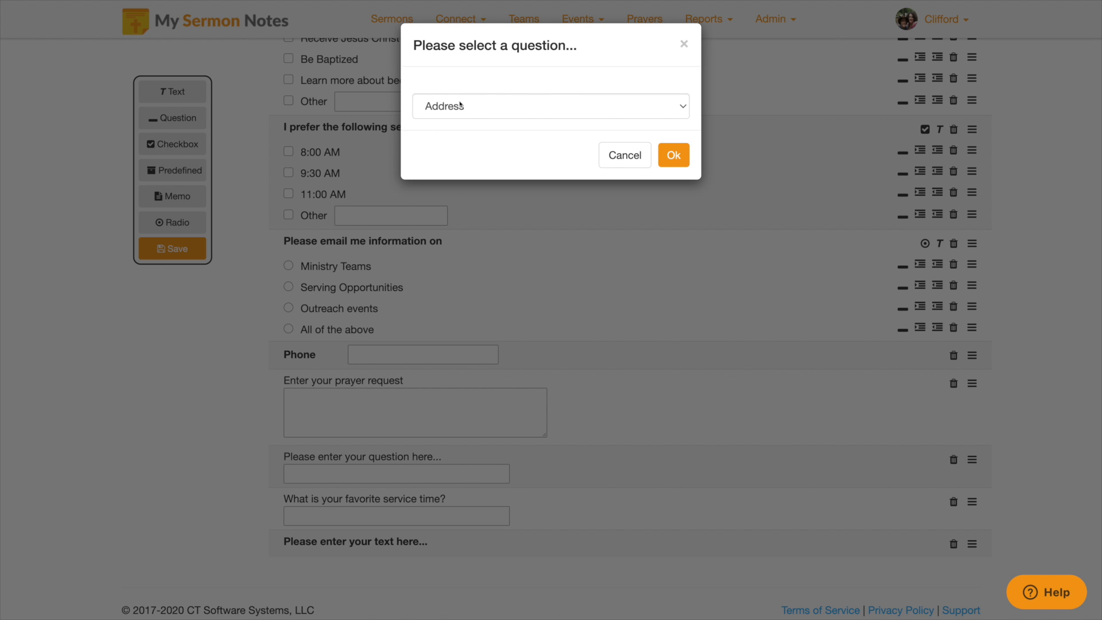
pyautogui.click(460, 105)
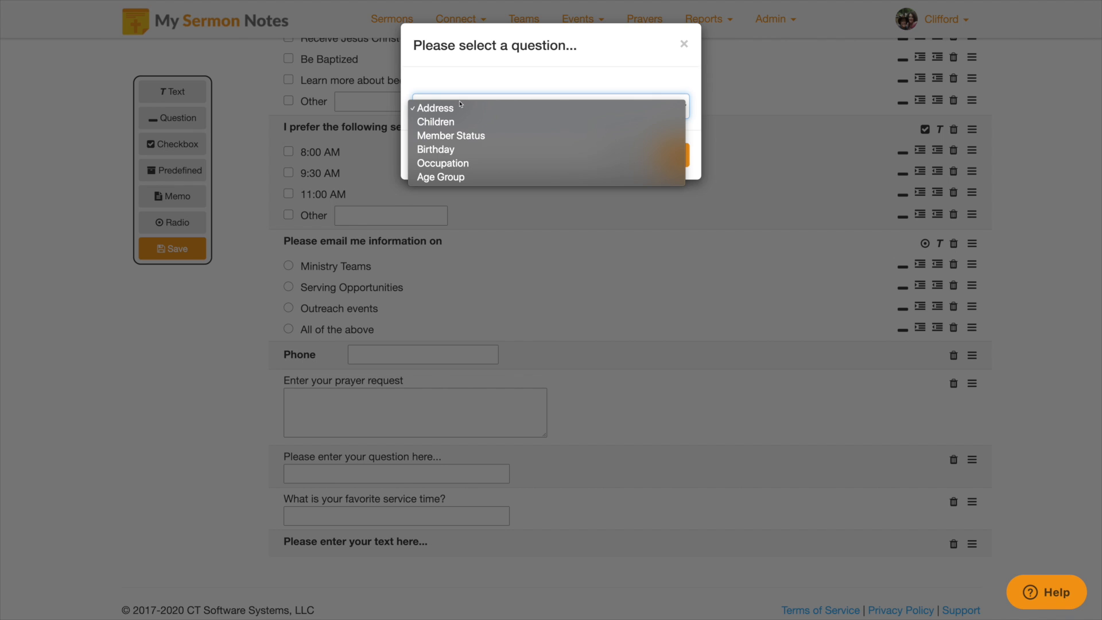
pyautogui.click(462, 107)
pyautogui.click(671, 156)
pyautogui.scroll(-3, 642, 264)
pyautogui.click(418, 482)
pyautogui.click(444, 503)
pyautogui.click(387, 525)
pyautogui.click(480, 521)
pyautogui.click(523, 523)
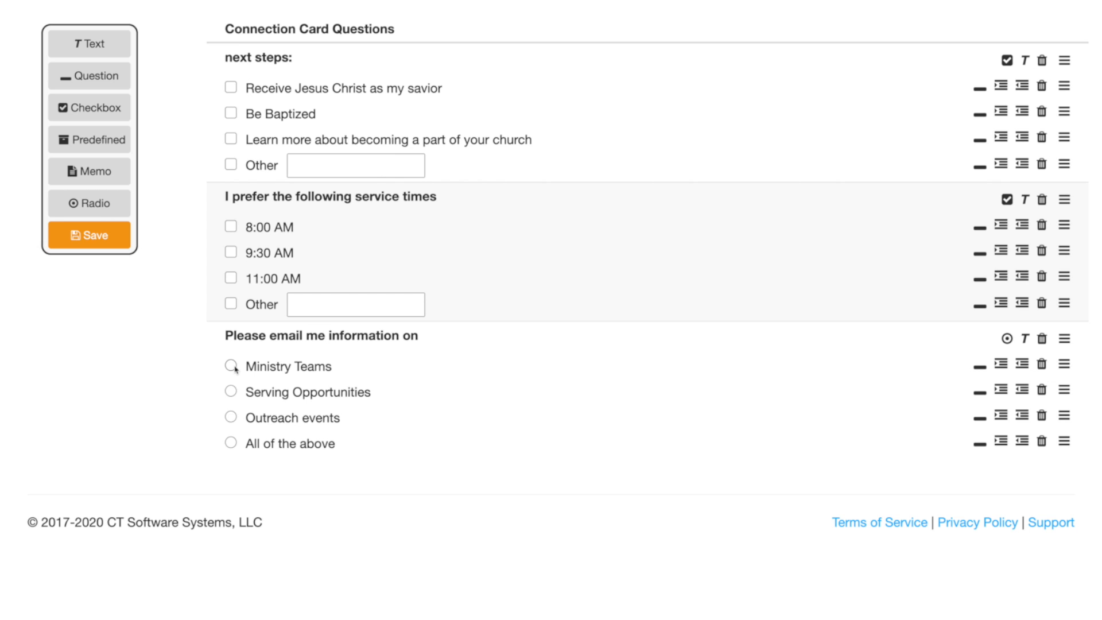
# Tick the 8:00 AM, 9:30 AM and 11:00 AM service time options and clear them again.
pyautogui.click(232, 227)
pyautogui.click(232, 252)
pyautogui.click(231, 278)
pyautogui.click(231, 277)
pyautogui.click(231, 252)
pyautogui.click(232, 226)
# Add another checkbox option to the next steps question and move that question below the preferred service times question.
pyautogui.click(1008, 61)
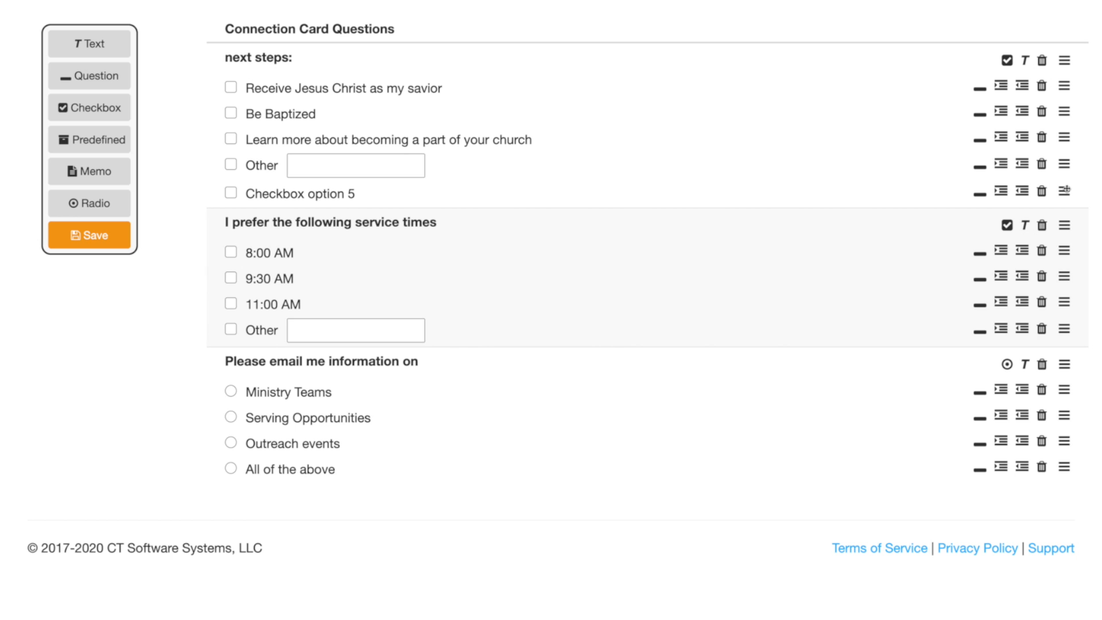
pyautogui.moveTo(1065, 192)
pyautogui.mouseDown()
pyautogui.moveTo(1065, 80)
pyautogui.moveTo(1068, 193)
pyautogui.mouseUp()
pyautogui.moveTo(1066, 63); pyautogui.dragTo(1031, 182)
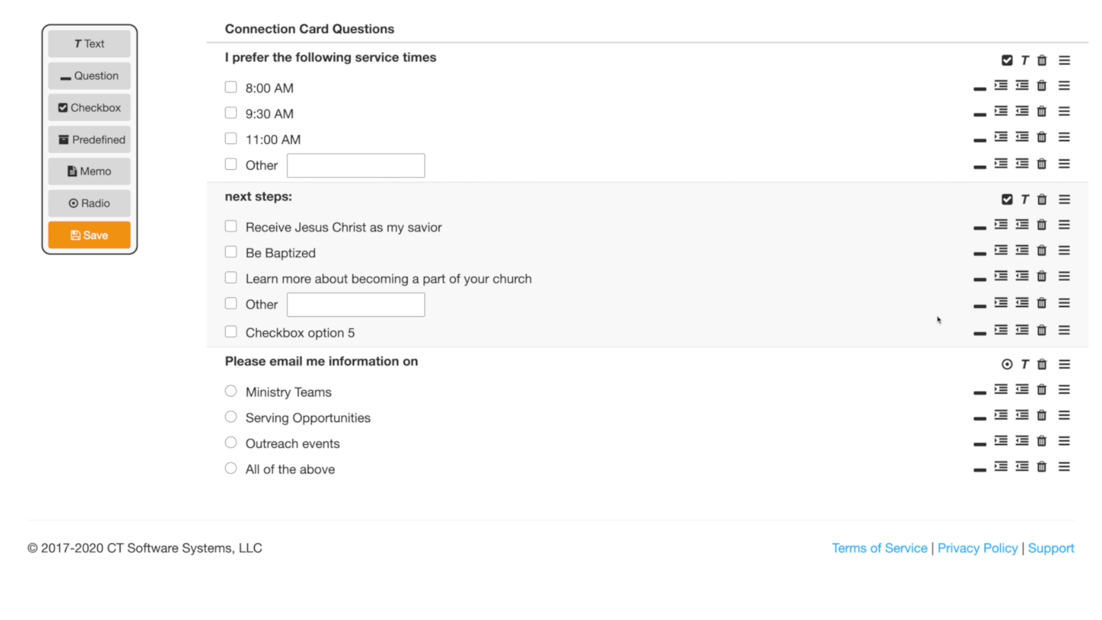
# Delete the placeholder option "Checkbox option 5" from the next steps question.
pyautogui.click(351, 332)
pyautogui.moveTo(355, 330); pyautogui.dragTo(210, 330)
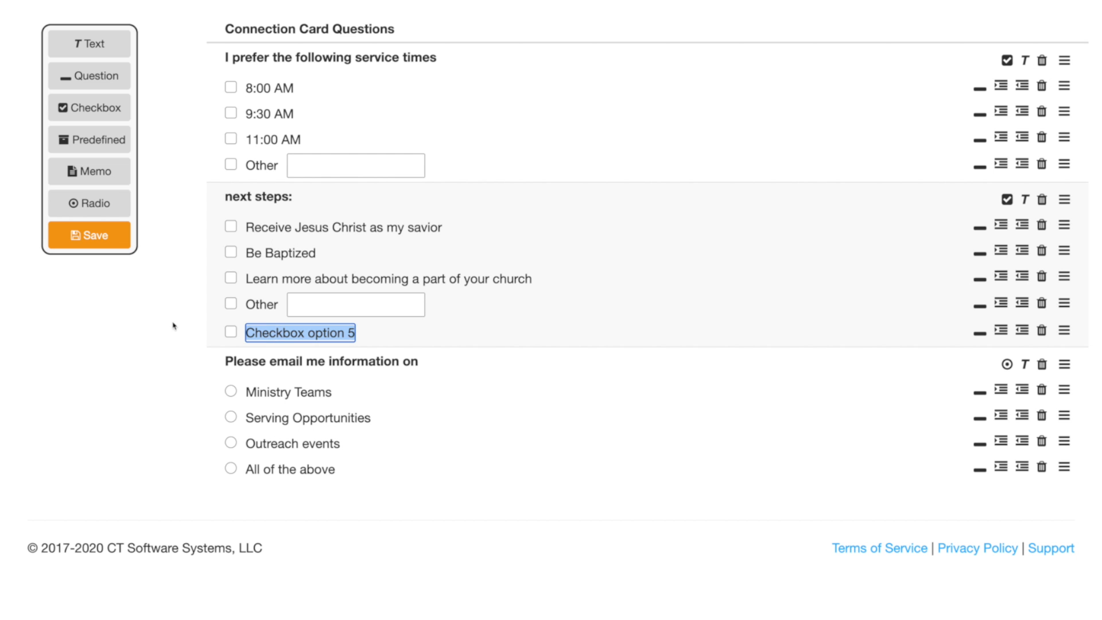
pyautogui.click(667, 339)
pyautogui.click(1042, 332)
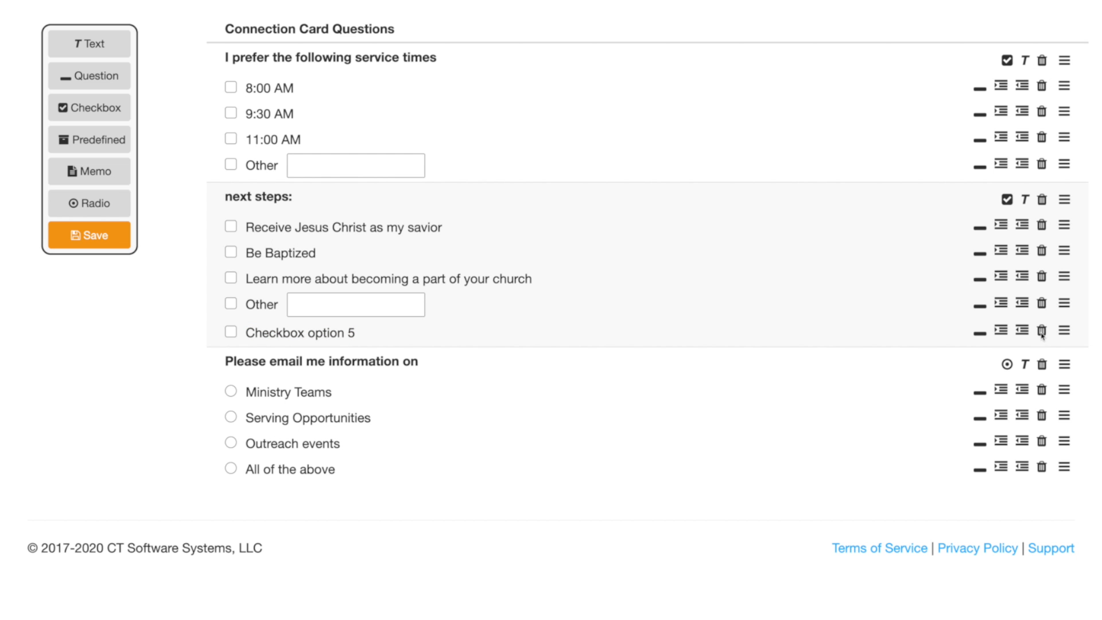
pyautogui.click(800, 114)
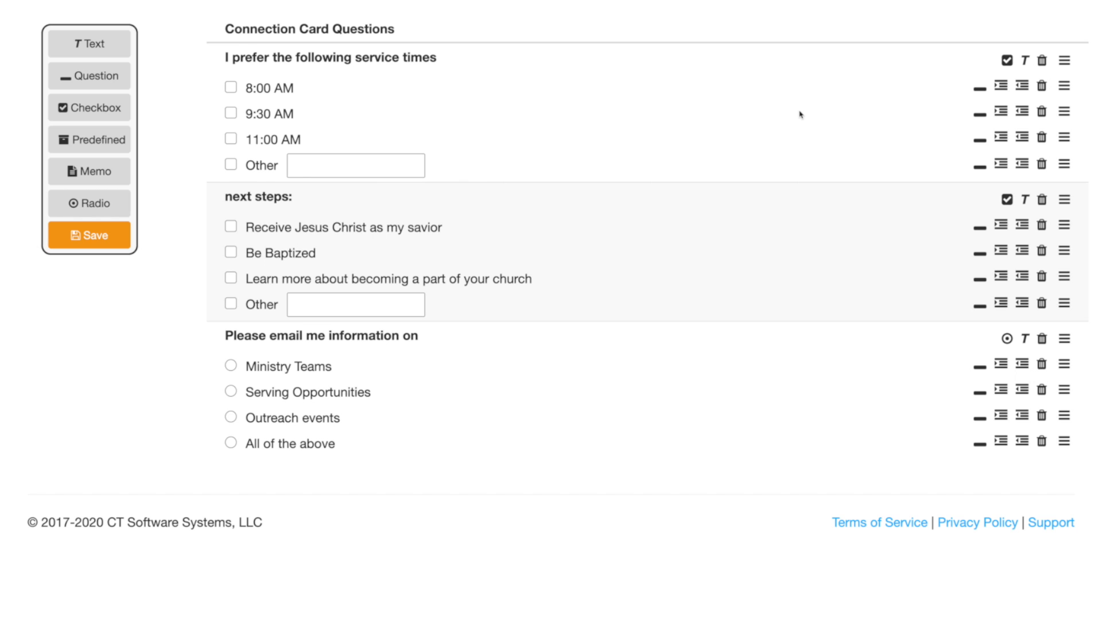
# Add a text line reading "Sub-question" to the next steps question.
pyautogui.click(1025, 199)
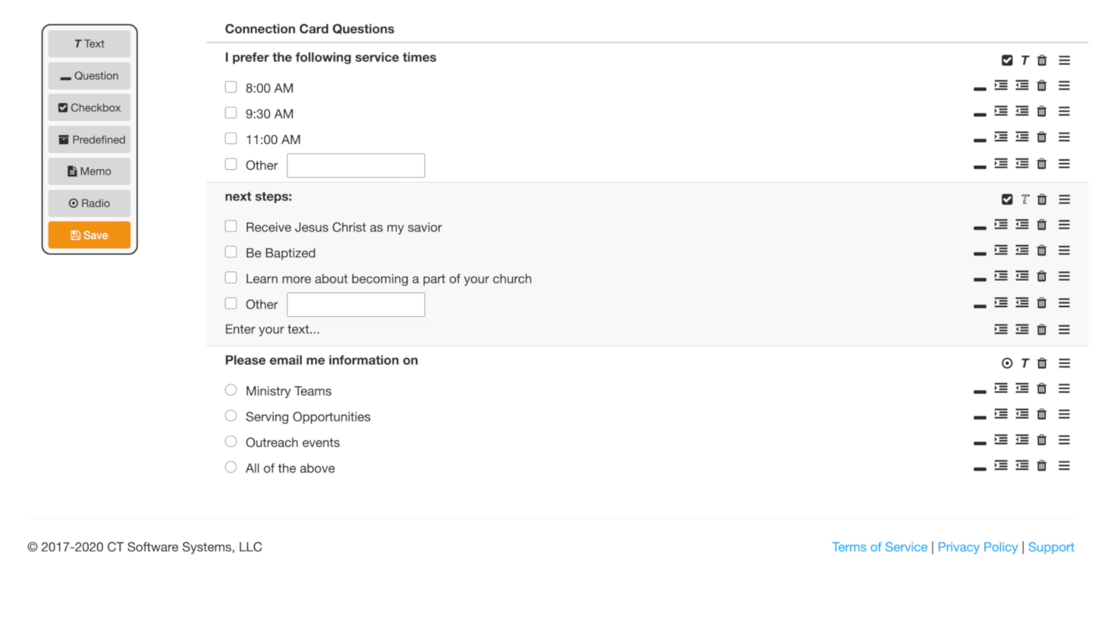
pyautogui.click(335, 336)
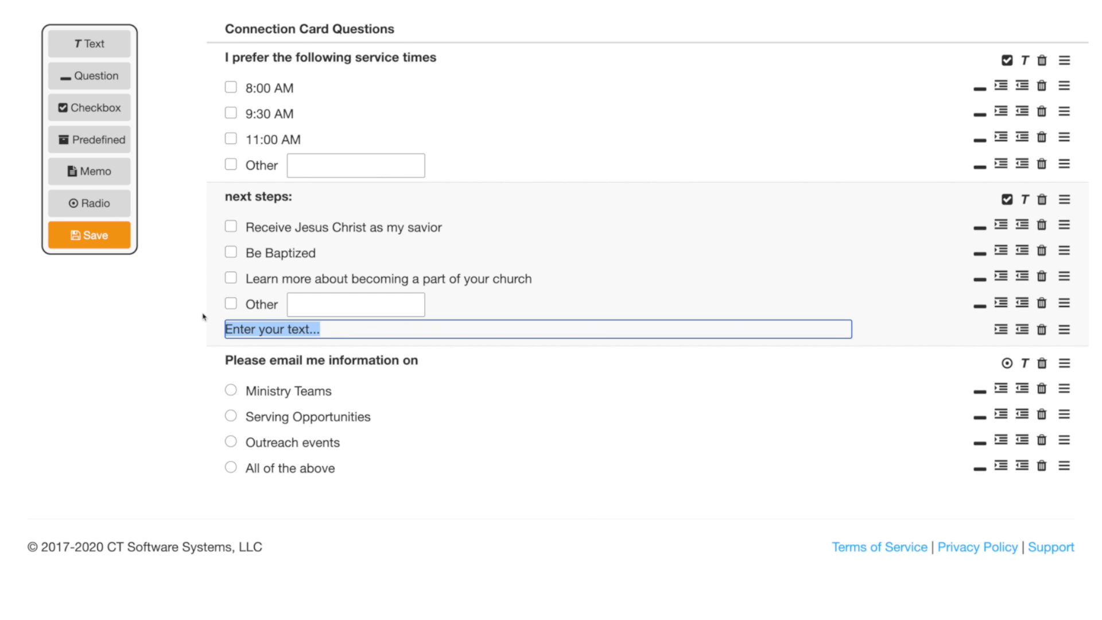
pyautogui.write('Sub-question')
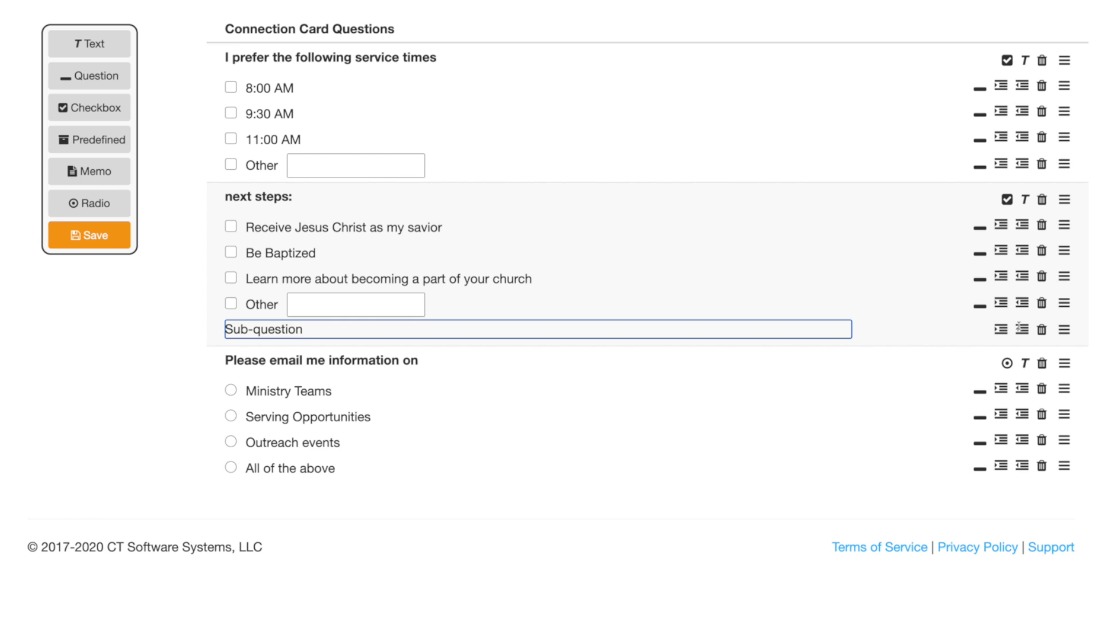
# Move the Sub-question line directly below Be Baptized and indent the two options beneath it.
pyautogui.moveTo(1062, 329); pyautogui.dragTo(1059, 268)
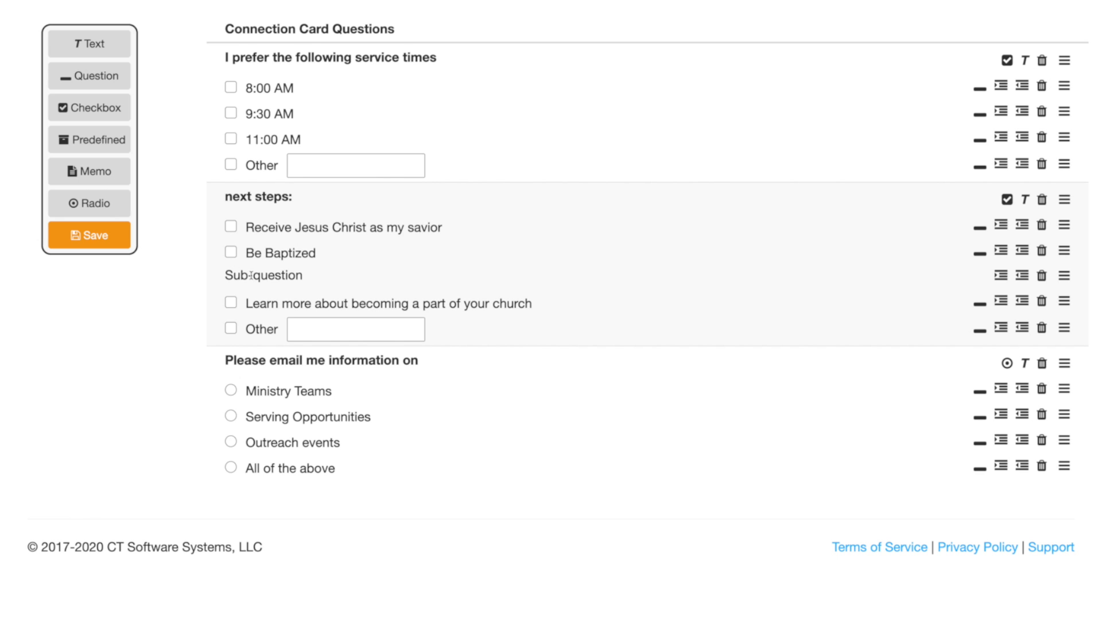
pyautogui.click(1001, 301)
pyautogui.click(1005, 328)
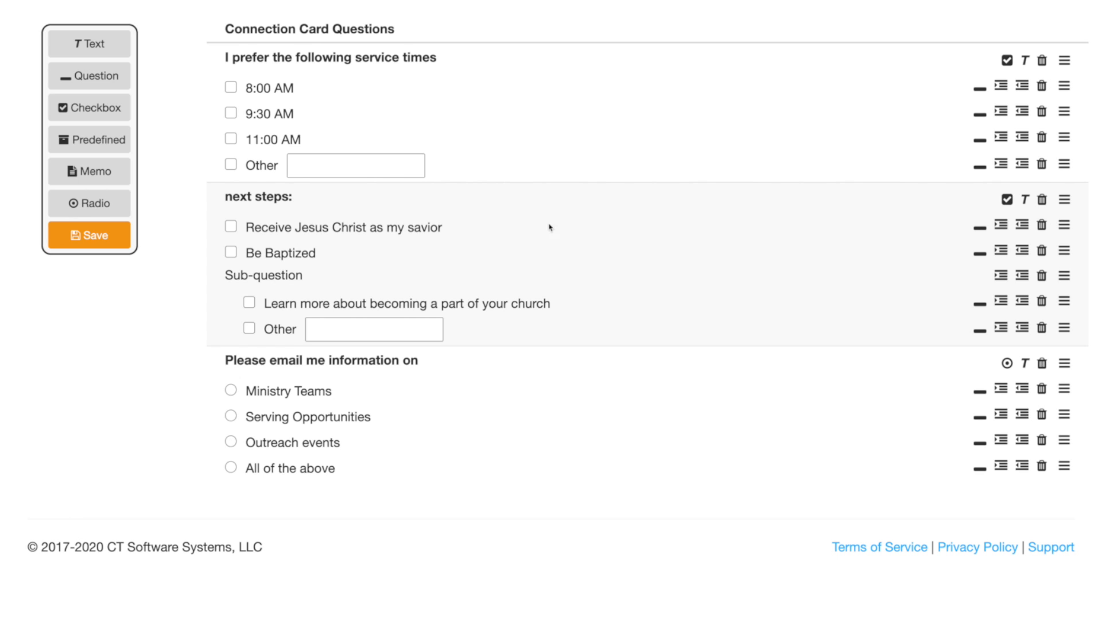
# Add a write-in field to the "Receive Jesus Christ as my savior" option, keeping its label.
pyautogui.click(980, 230)
pyautogui.click(535, 232)
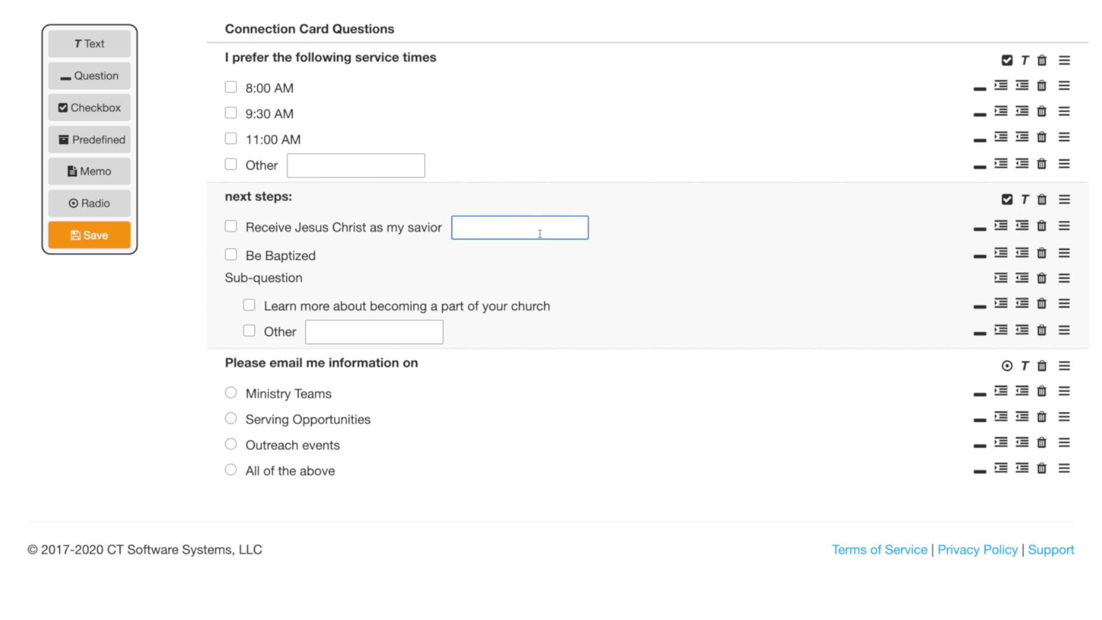
pyautogui.click(442, 228)
pyautogui.moveTo(443, 228); pyautogui.dragTo(235, 228)
pyautogui.click(474, 221)
# Examine the editable labels of the service time options and the write-in field beside Other.
pyautogui.click(366, 184)
pyautogui.click(298, 172)
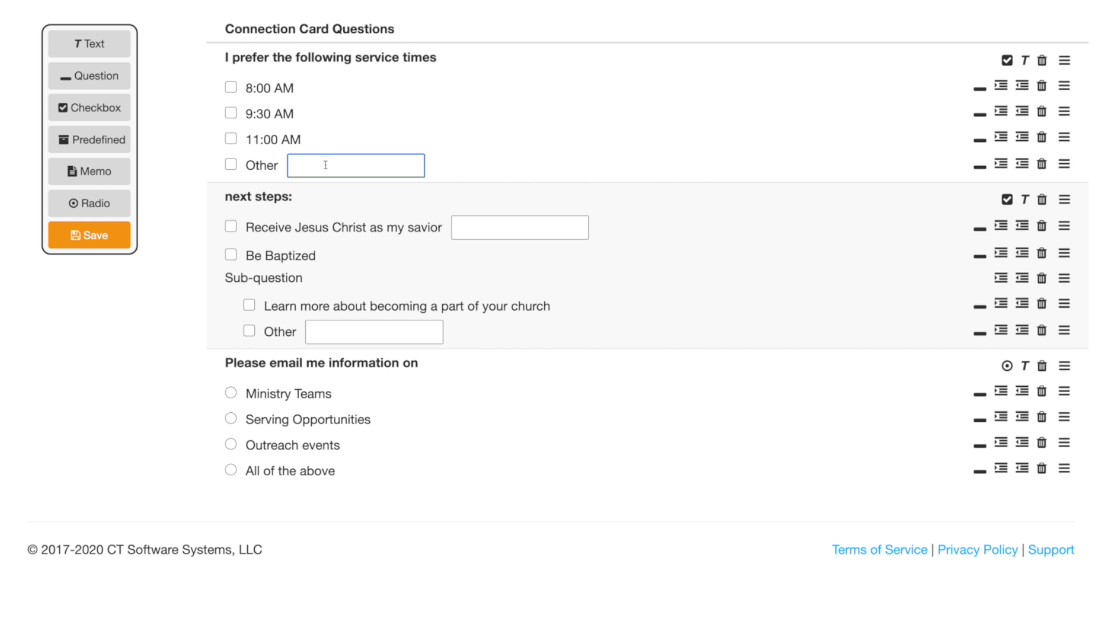
pyautogui.click(292, 87)
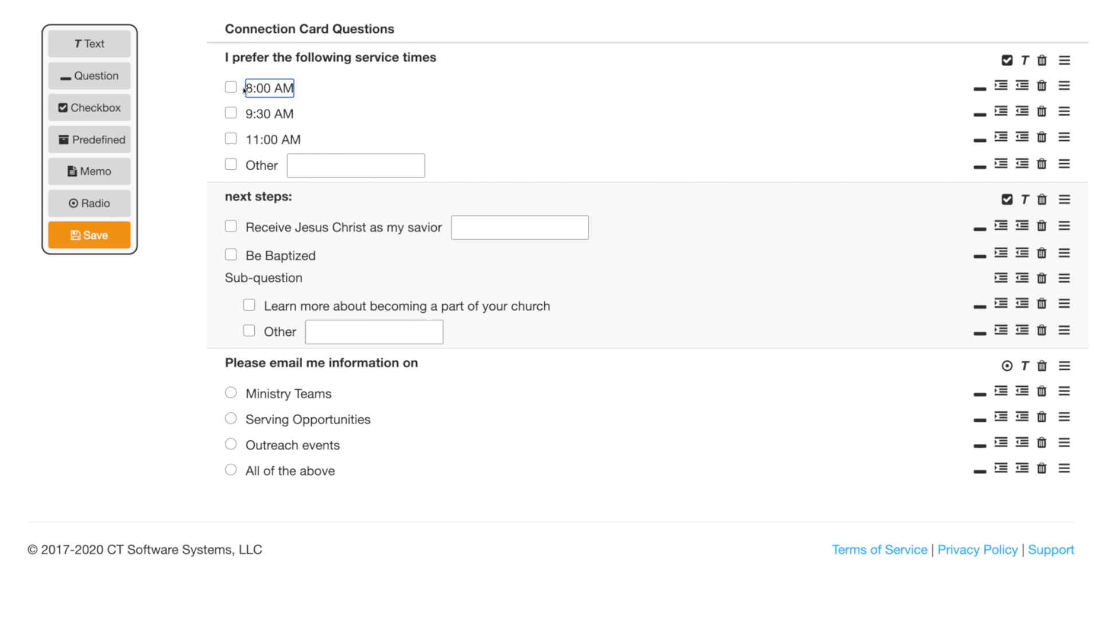
pyautogui.click(282, 112)
pyautogui.click(283, 139)
pyautogui.moveTo(273, 168); pyautogui.dragTo(246, 165)
pyautogui.click(266, 166)
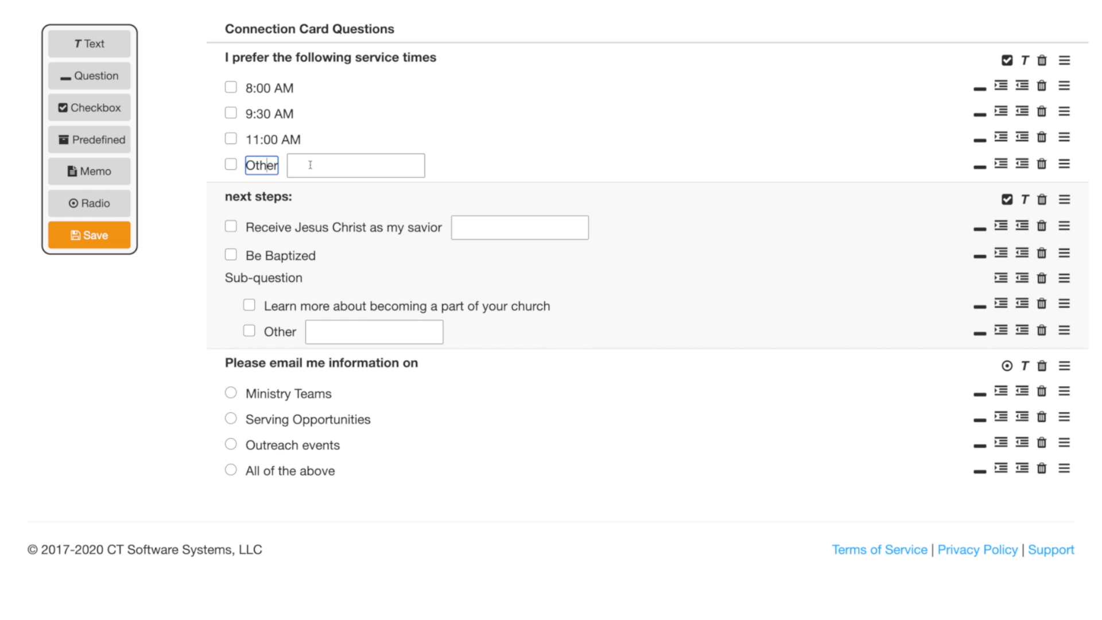
pyautogui.click(323, 164)
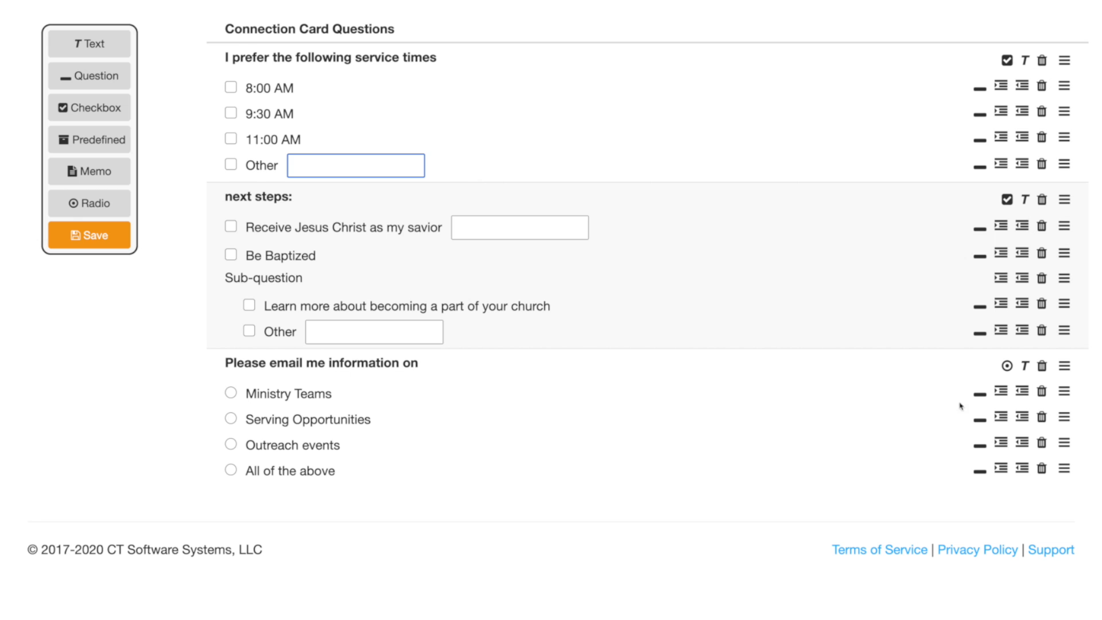
pyautogui.click(961, 376)
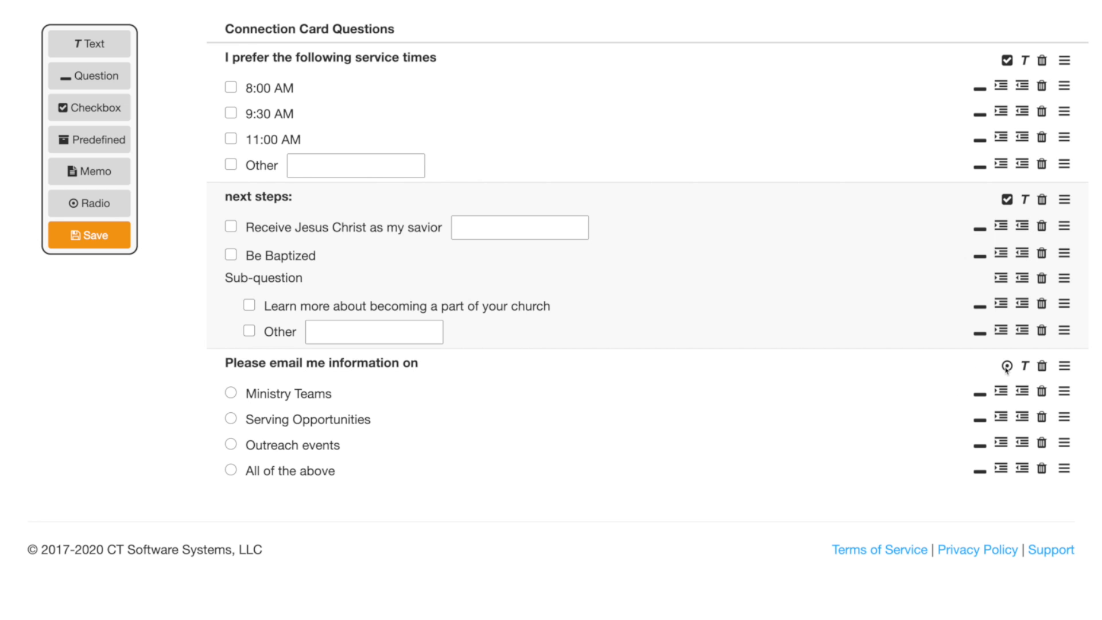
# Add a fifth radio option to the email information question and place a text line reading "This is my test" above Outreach events.
pyautogui.click(1007, 366)
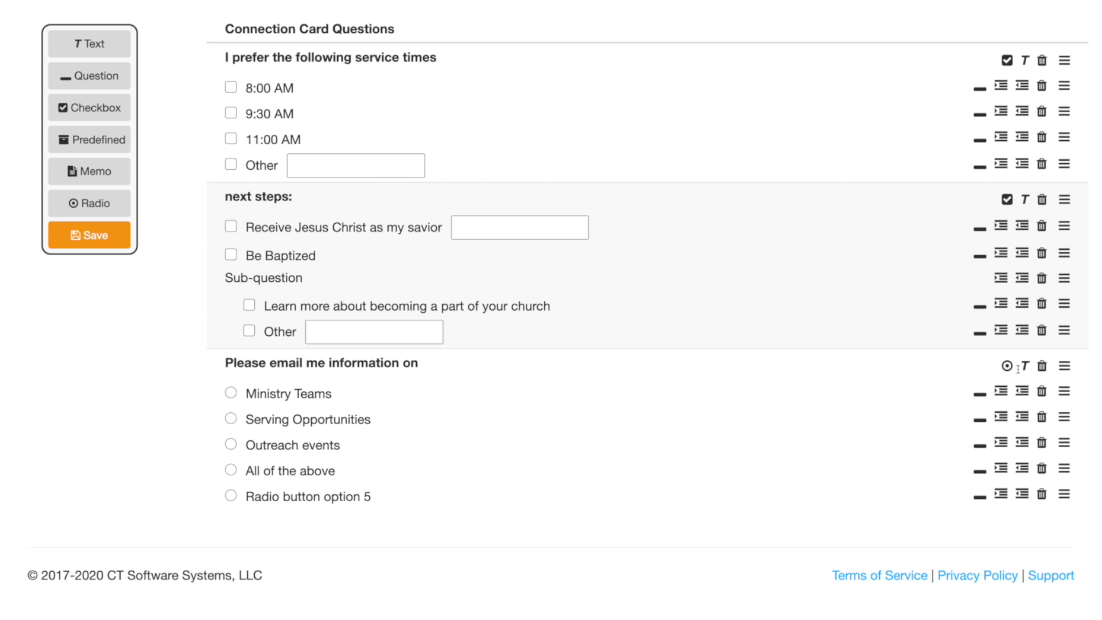
pyautogui.click(1026, 366)
pyautogui.moveTo(1063, 519); pyautogui.dragTo(1063, 441)
pyautogui.moveTo(336, 444); pyautogui.dragTo(175, 440)
pyautogui.write('This is my test')
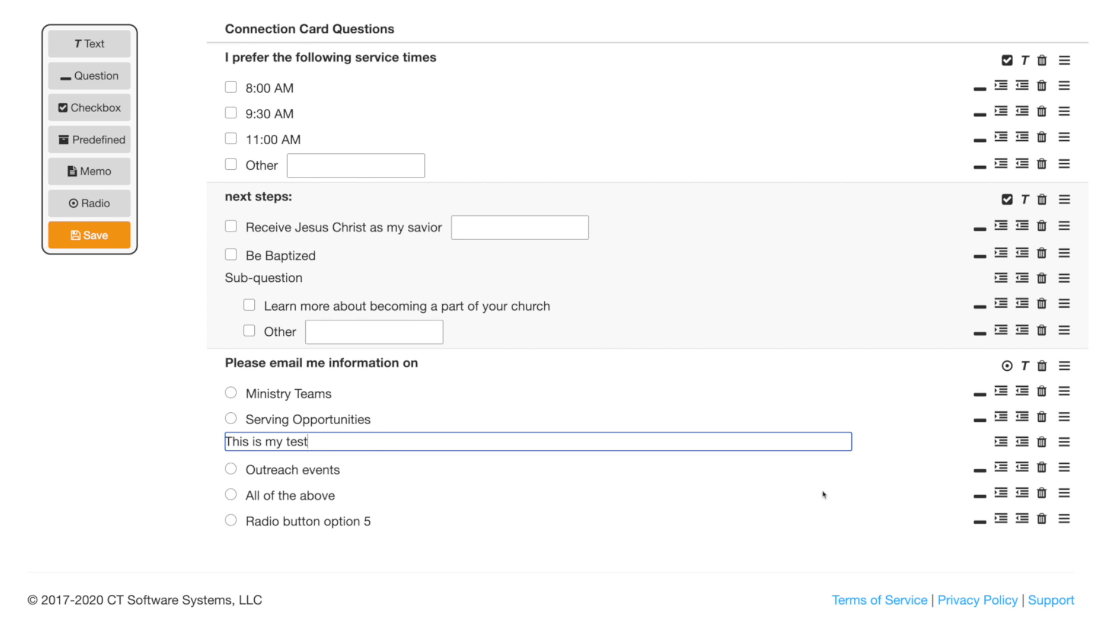
# Indent Outreach events two levels and the "This is my test" line one level, adding a write-in field to Outreach events.
pyautogui.click(1001, 468)
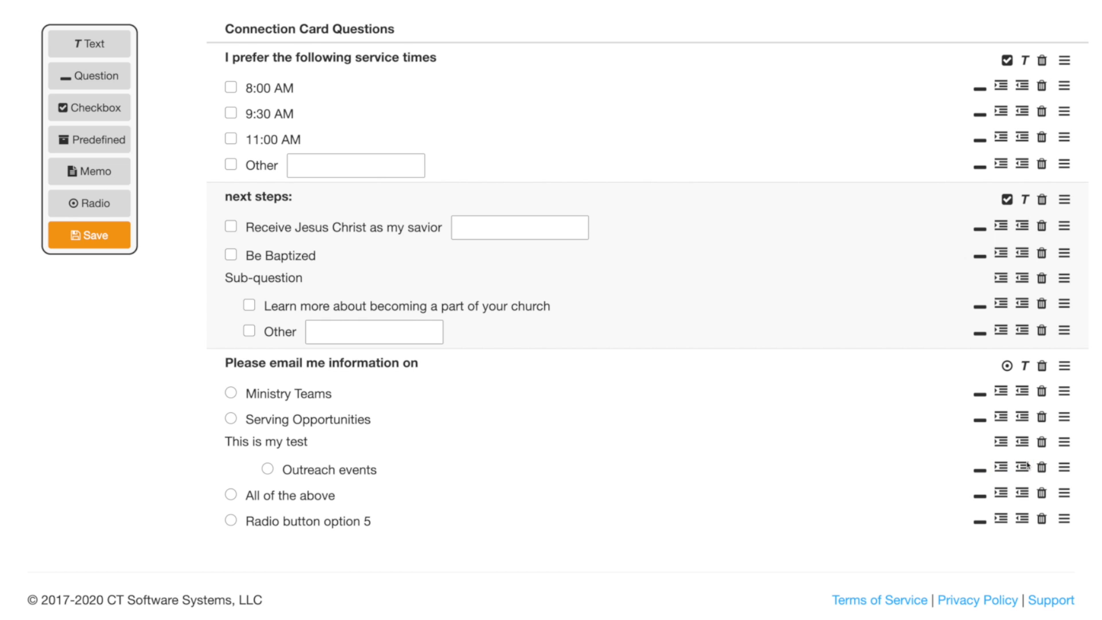
pyautogui.click(1007, 442)
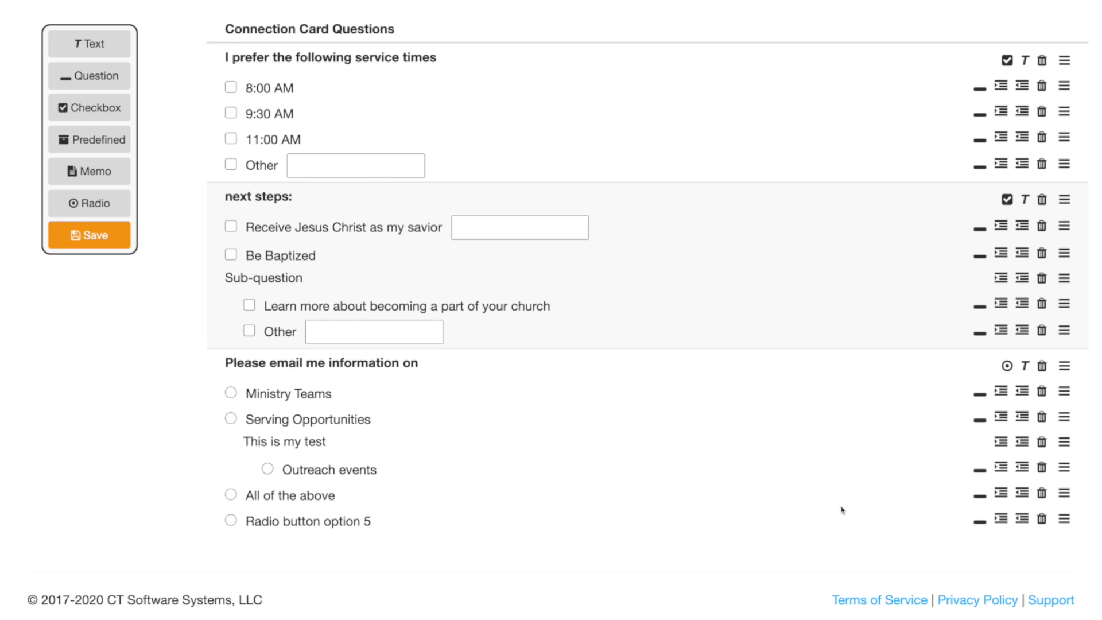
pyautogui.click(978, 470)
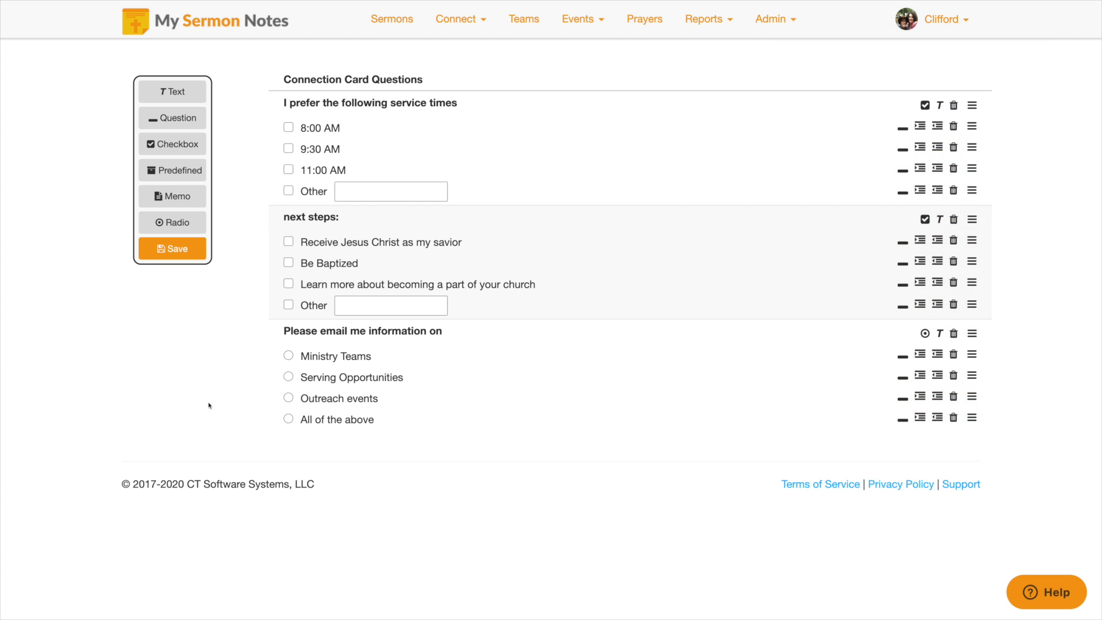
# Open the Connection Card Responses and examine the uncompleted Be Baptized request.
pyautogui.click(456, 30)
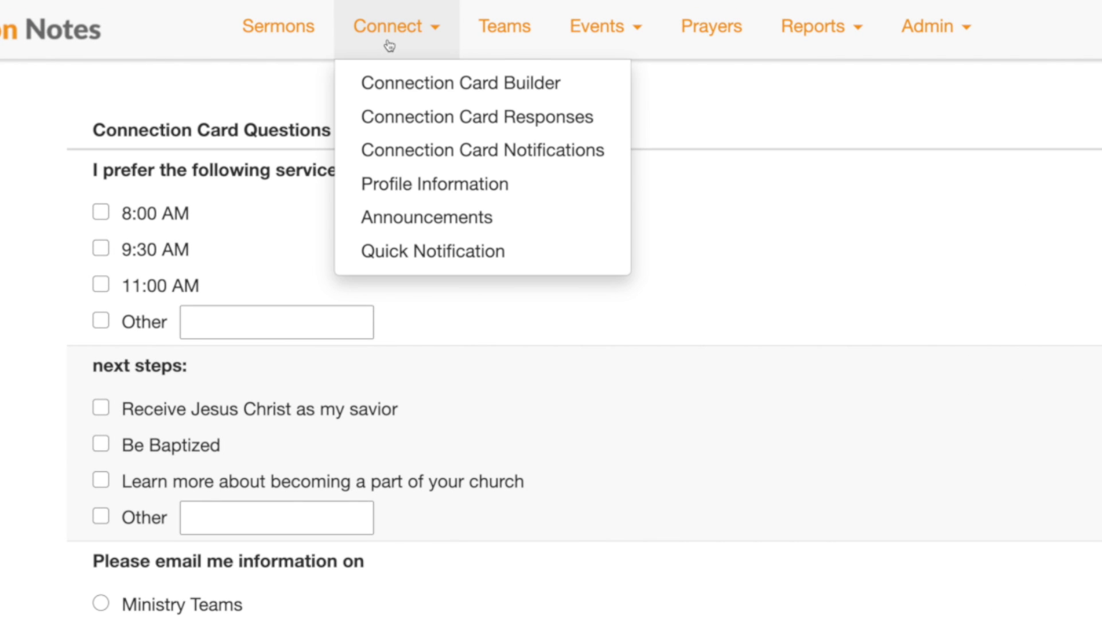
pyautogui.click(406, 118)
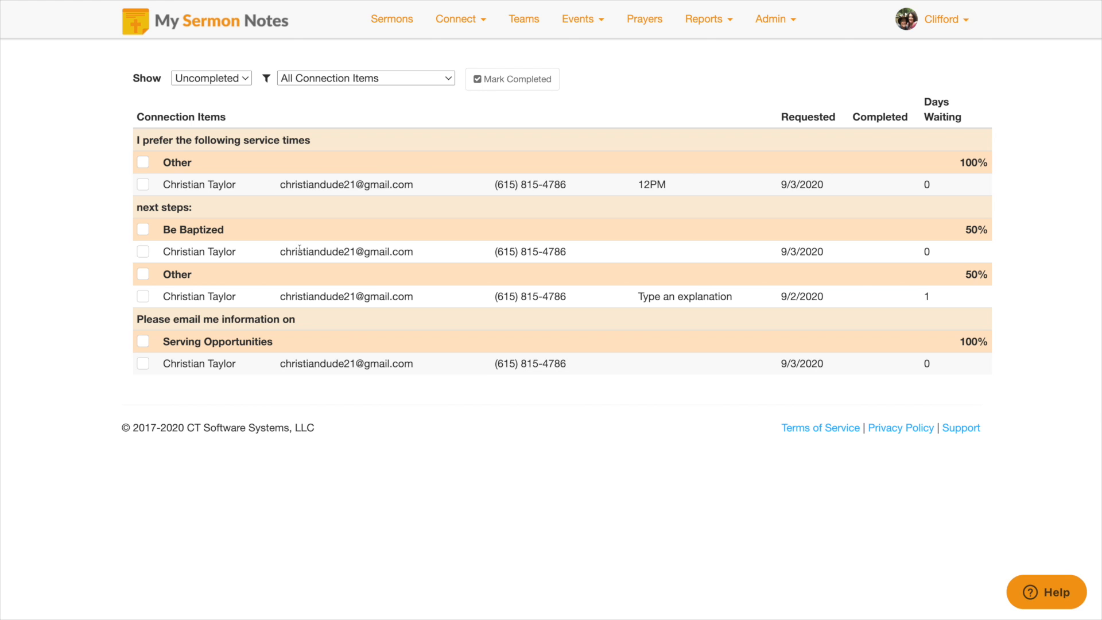
pyautogui.moveTo(167, 234); pyautogui.dragTo(215, 228)
pyautogui.click(172, 260)
pyautogui.tripleClick(165, 252)
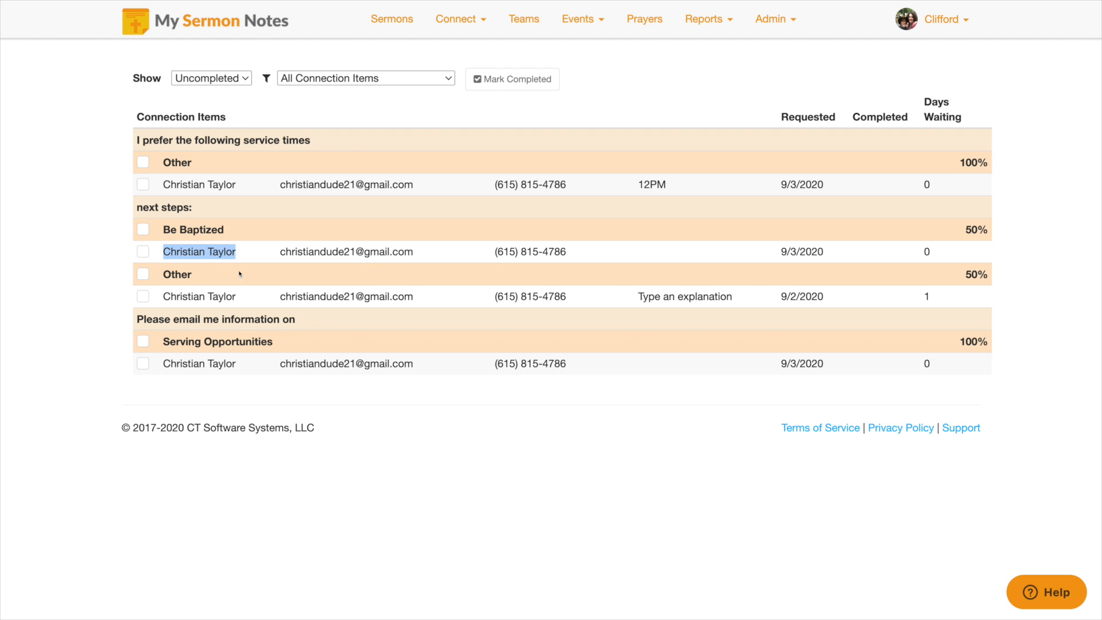
pyautogui.click(225, 252)
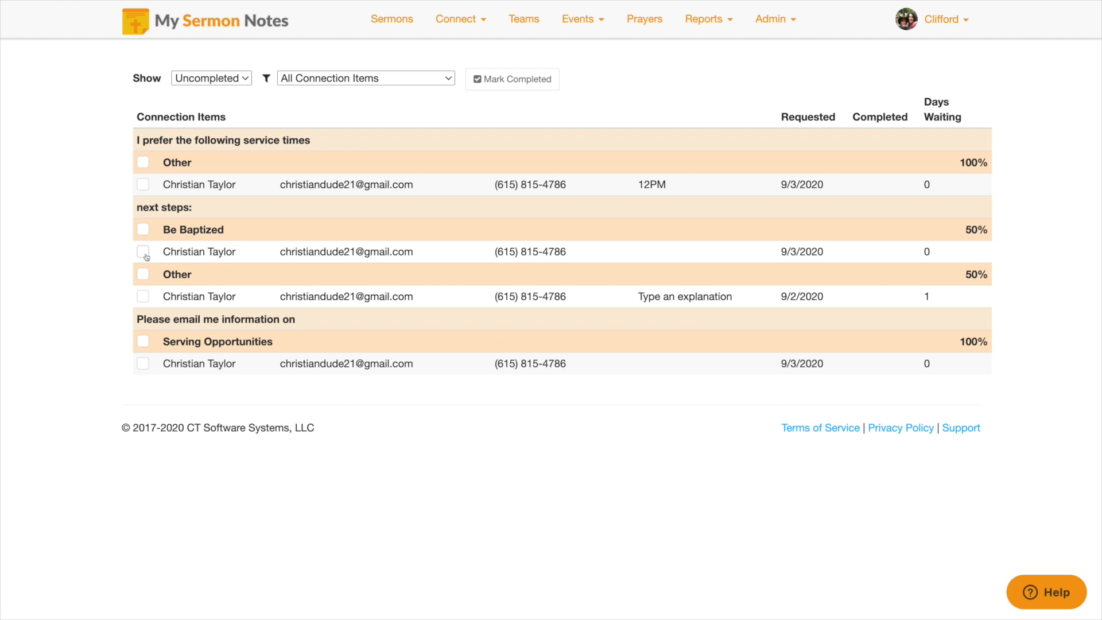
# Mark the individual response under Be Baptized as completed with the completion date 09/03/2020.
pyautogui.click(144, 253)
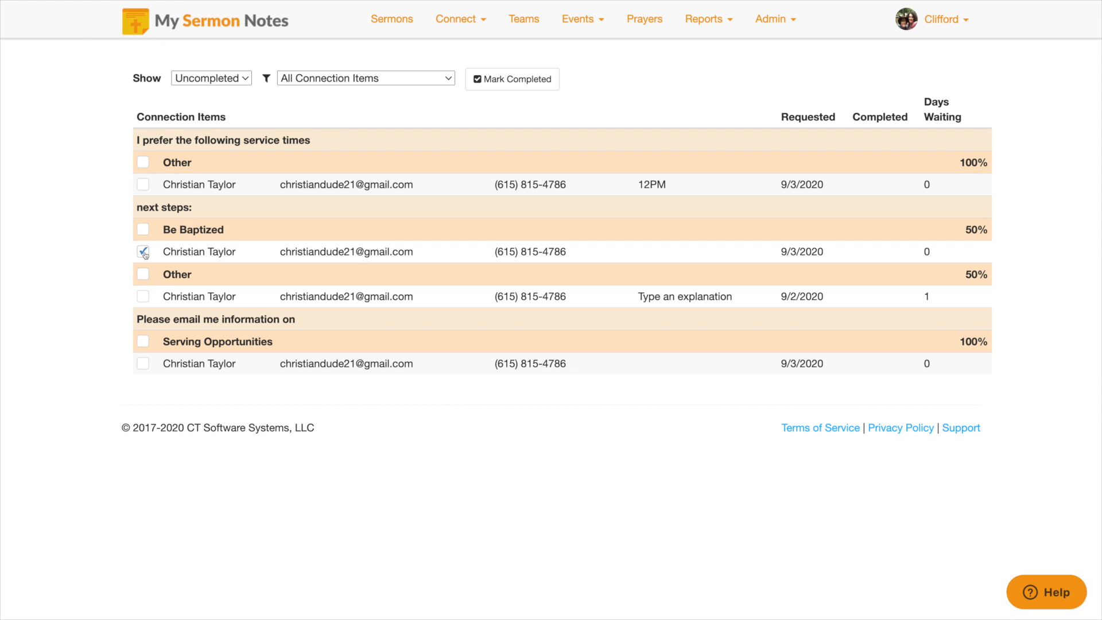
pyautogui.click(514, 78)
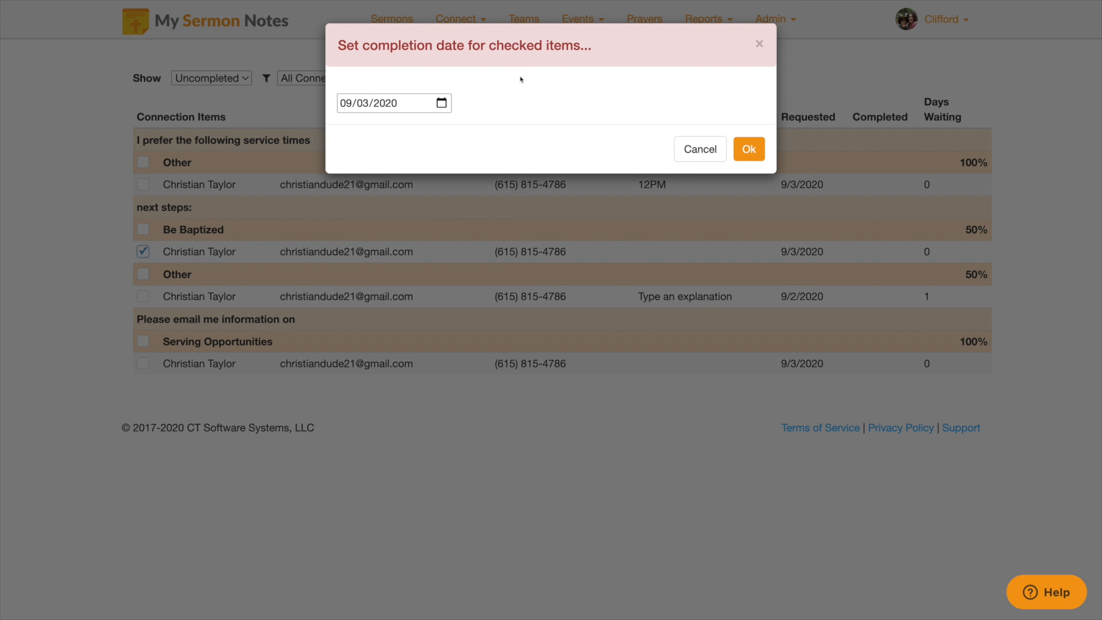
pyautogui.click(748, 150)
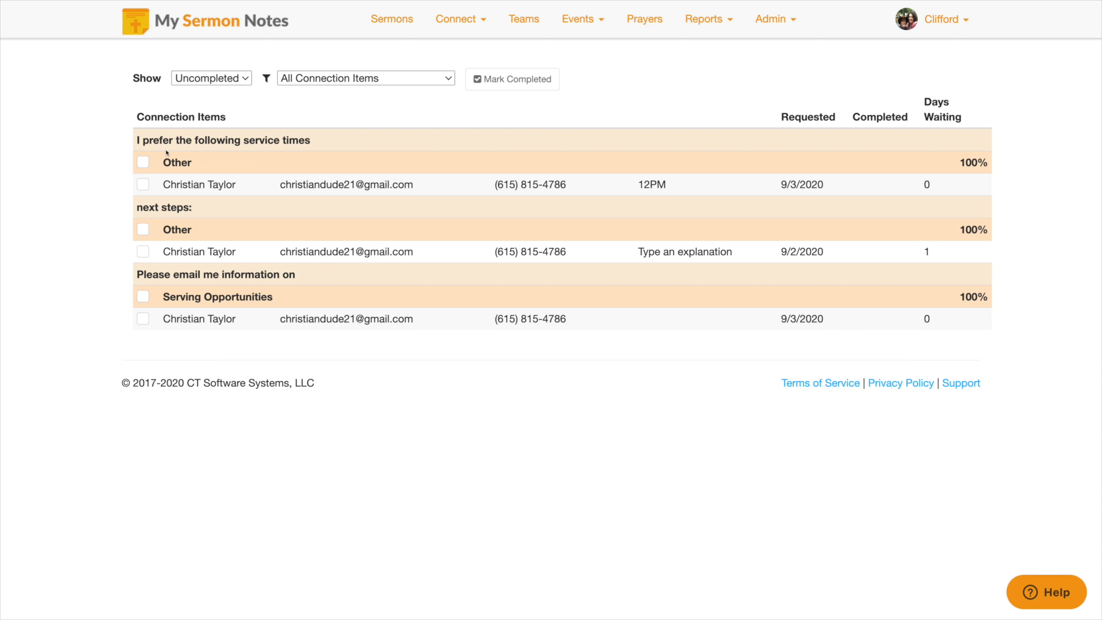
# Mark all responses in both Other groups and the Serving Opportunities group as completed on 09/03/2020.
pyautogui.click(143, 162)
pyautogui.click(143, 230)
pyautogui.click(143, 296)
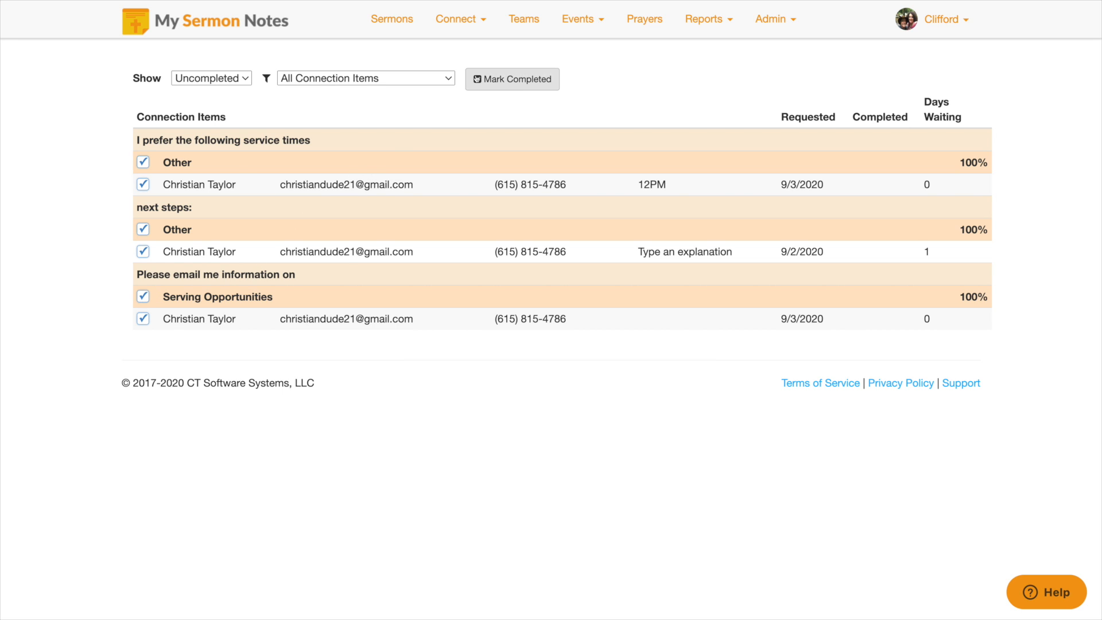
pyautogui.click(490, 78)
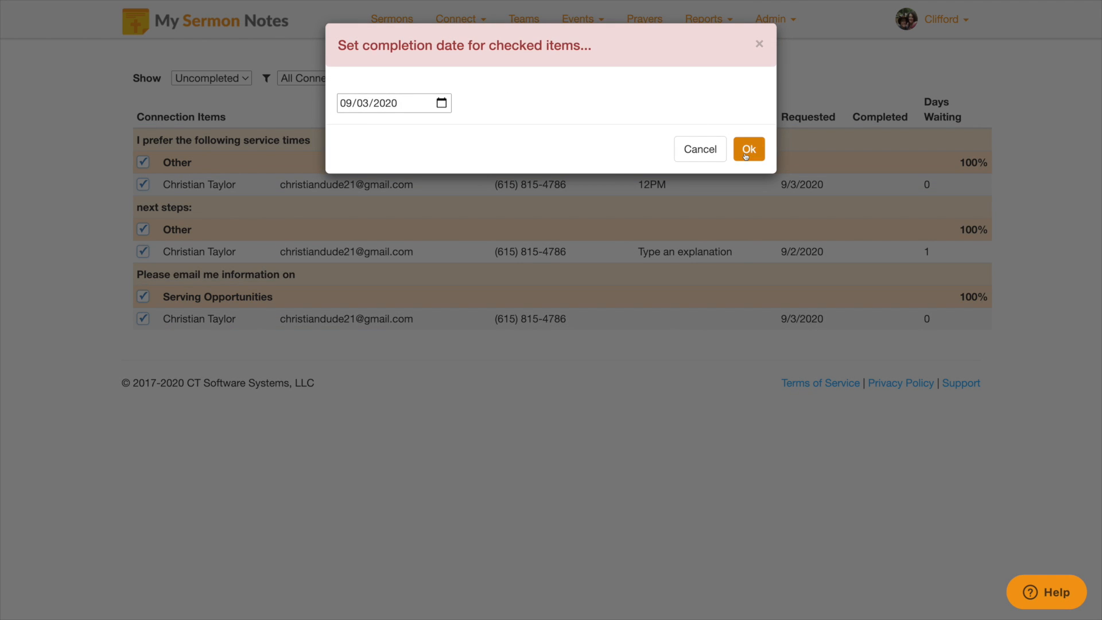
pyautogui.click(747, 149)
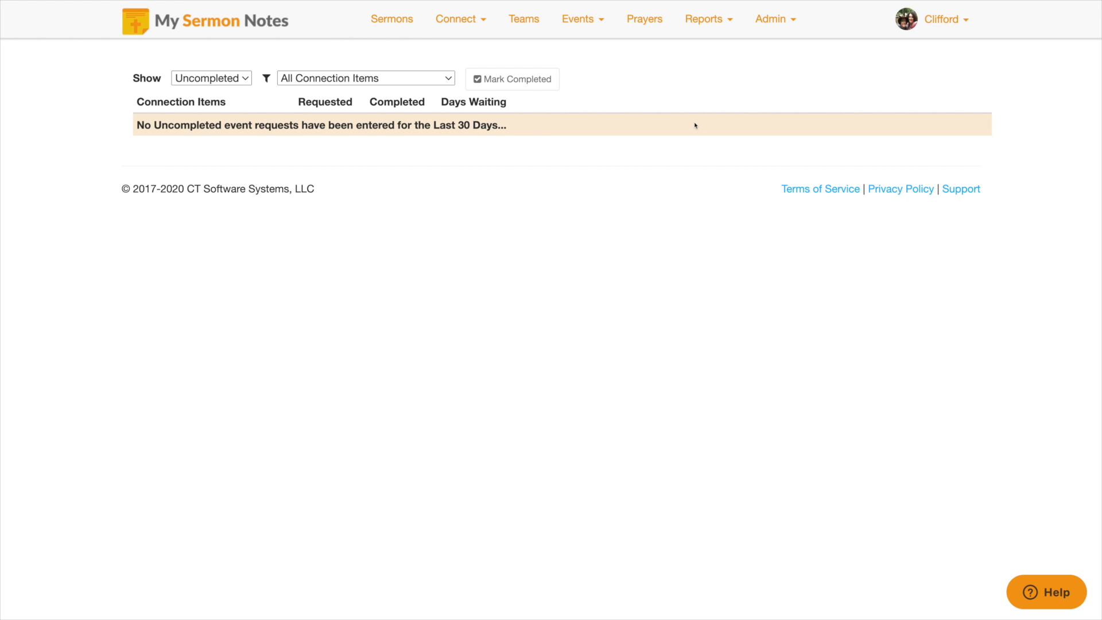
# Open Connection Card Notifications and examine the hour and AM/PM choices for the daily summary of new submissions.
pyautogui.click(457, 20)
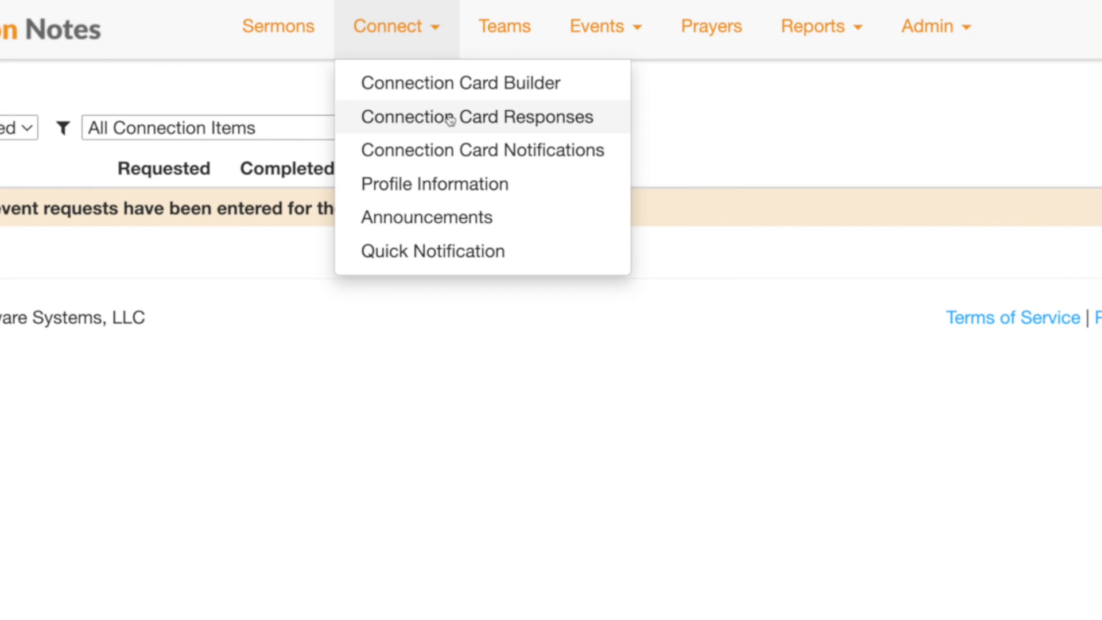
pyautogui.click(462, 151)
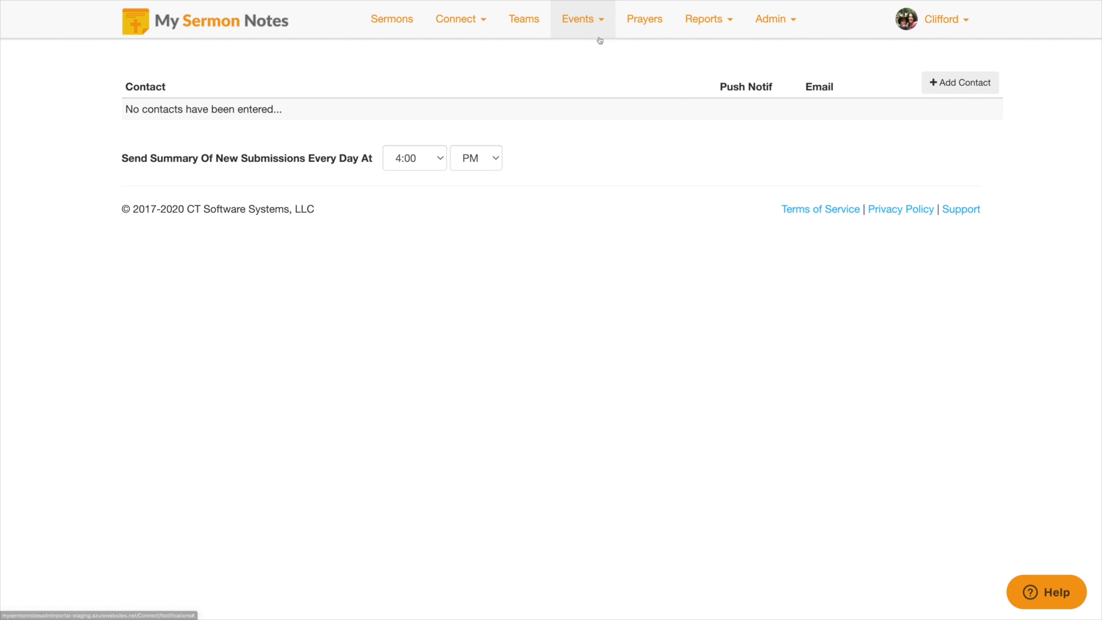
pyautogui.click(433, 160)
pyautogui.click(472, 163)
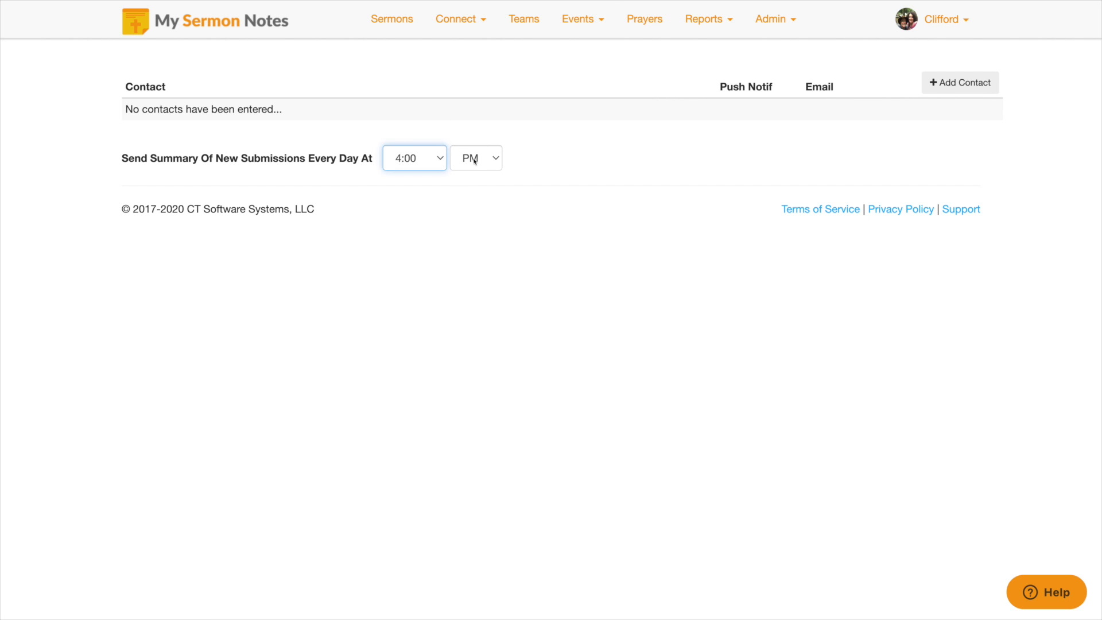
pyautogui.click(474, 161)
pyautogui.click(497, 189)
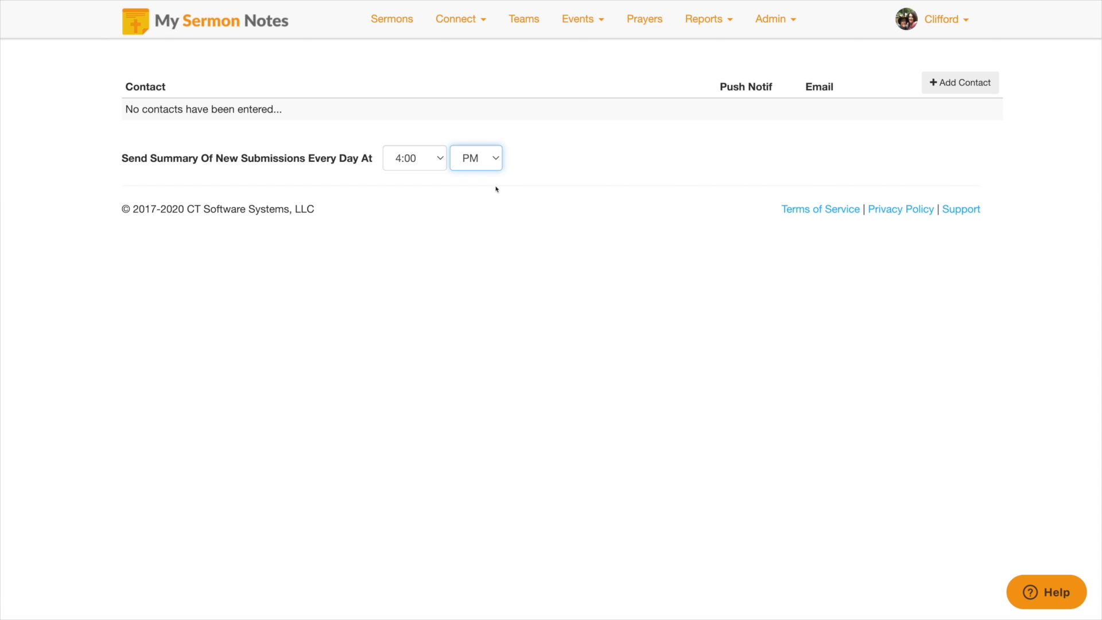
pyautogui.click(381, 194)
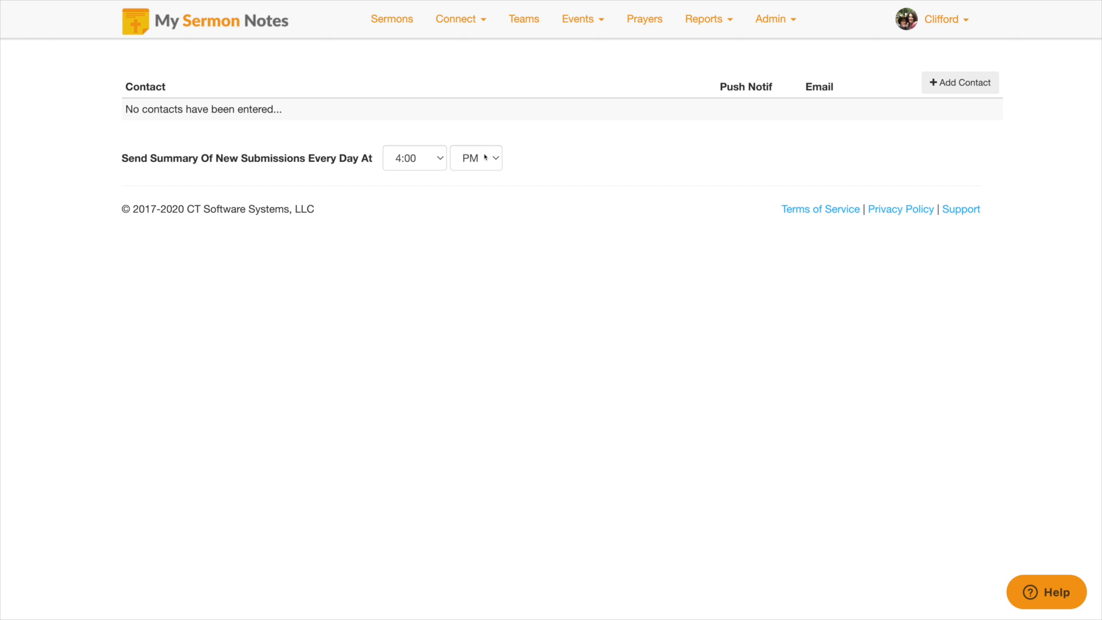
pyautogui.click(392, 158)
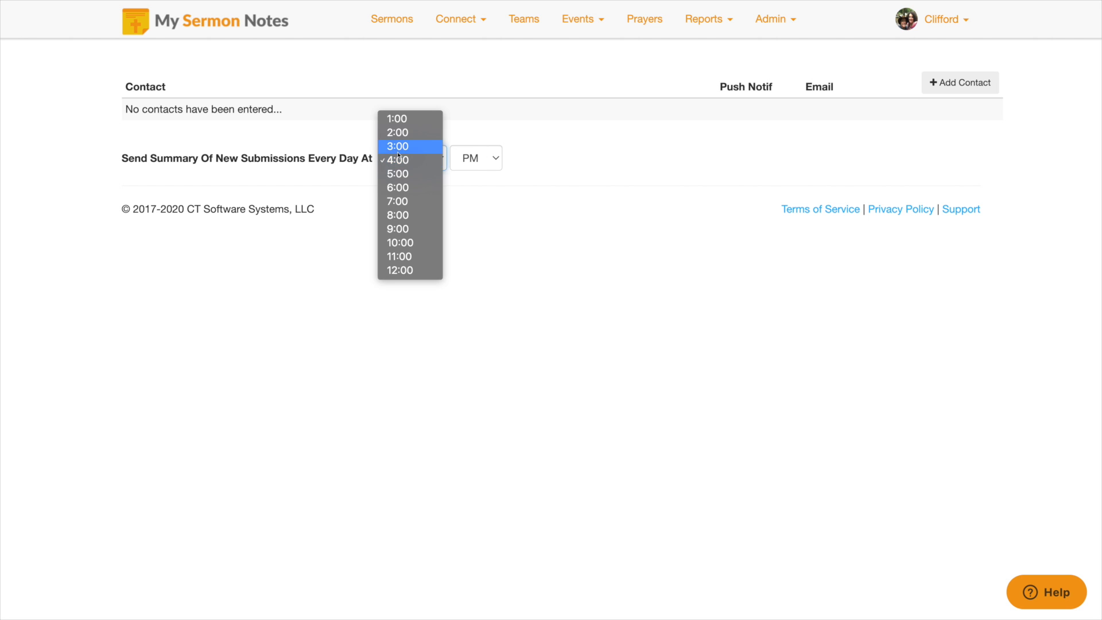
pyautogui.click(469, 180)
pyautogui.click(441, 180)
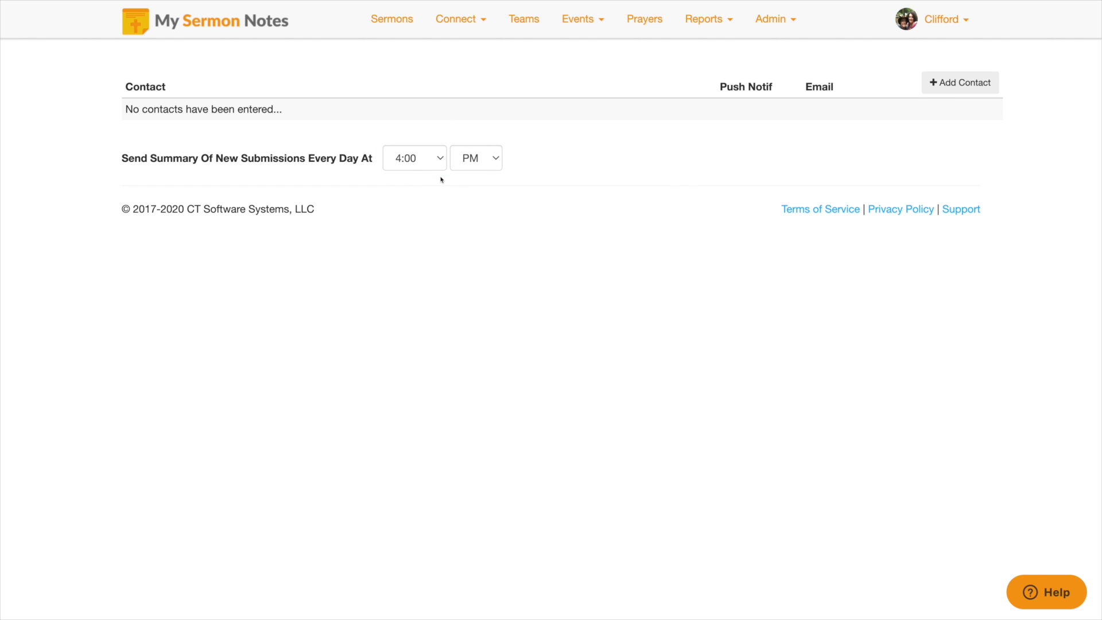
# Add a contact for connection card notifications, with contact by push notification and contact by email both enabled.
pyautogui.click(959, 83)
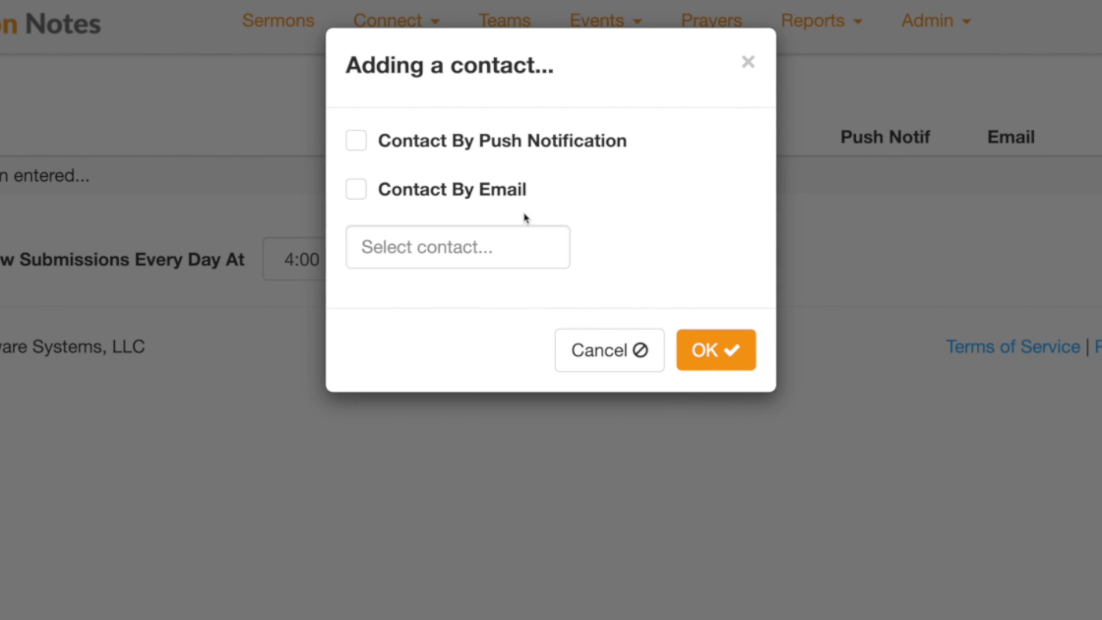
pyautogui.click(483, 146)
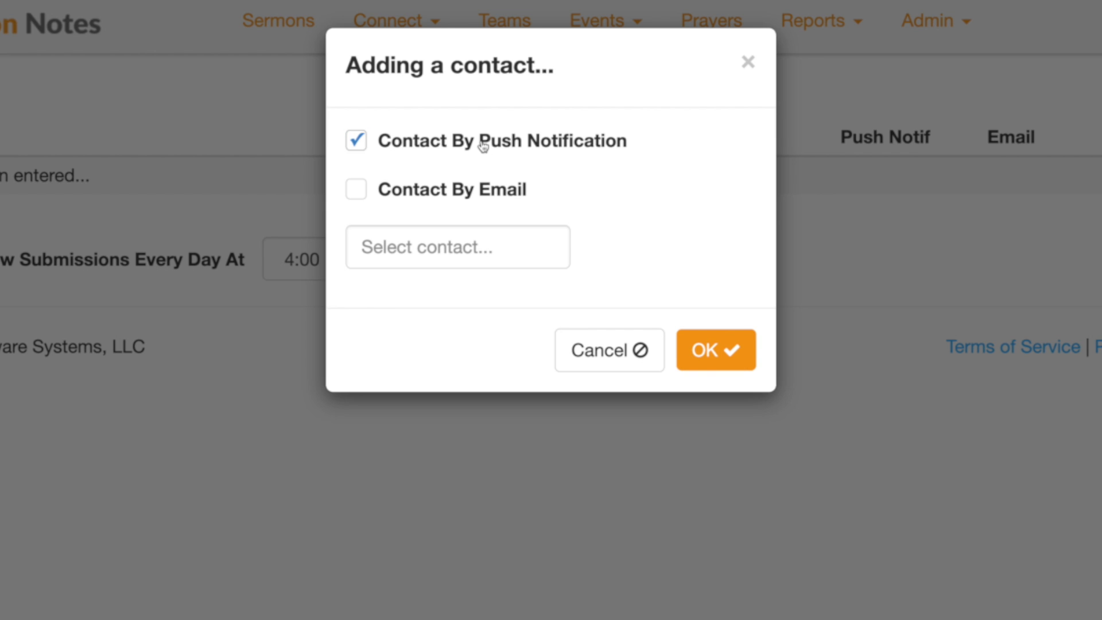
pyautogui.click(467, 196)
pyautogui.click(487, 257)
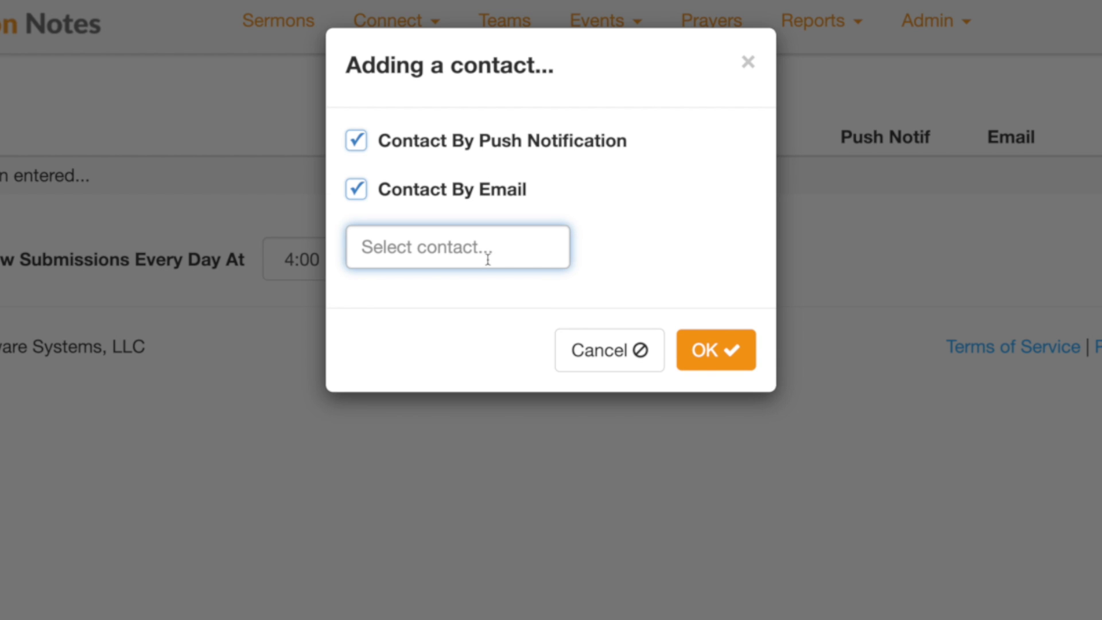
pyautogui.write('Cliff')
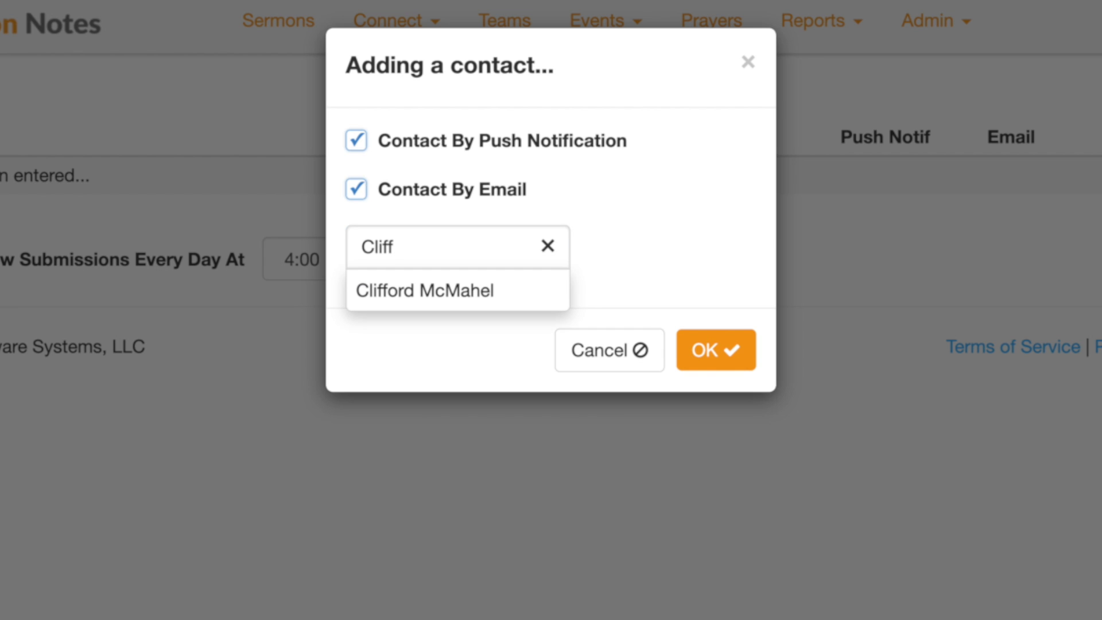
pyautogui.click(434, 299)
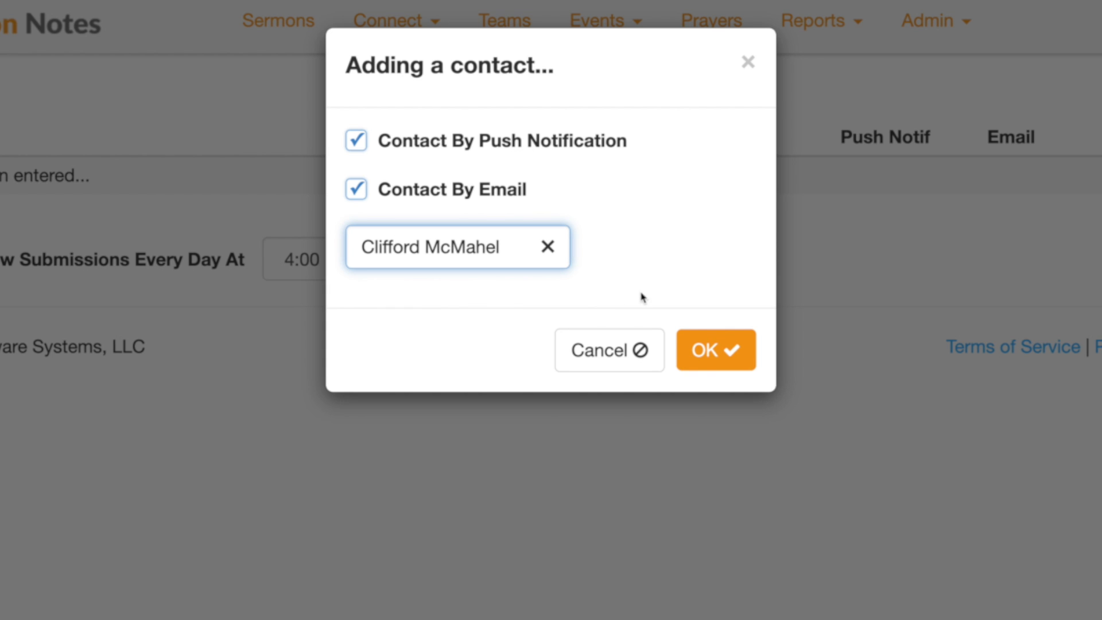
pyautogui.click(698, 344)
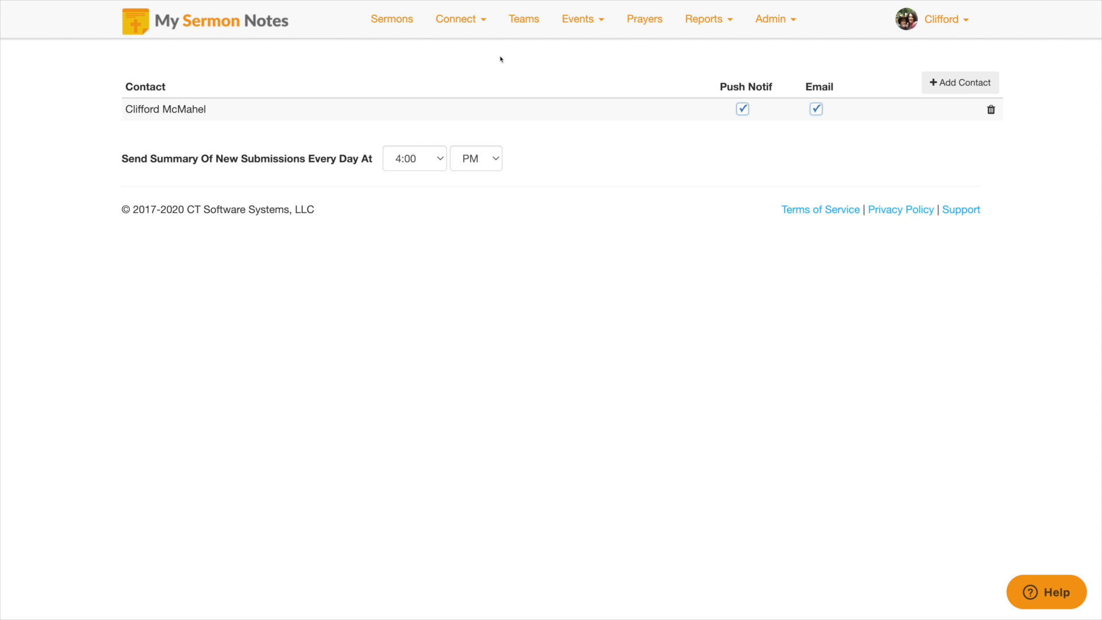
# Open the Profile Information questions.
pyautogui.click(480, 35)
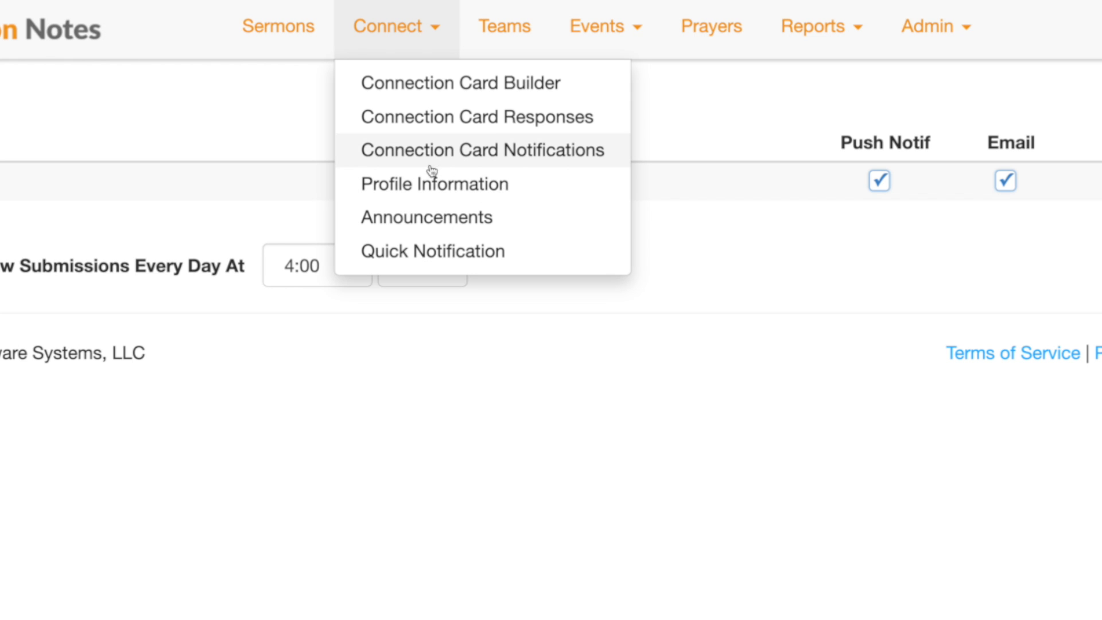
pyautogui.click(451, 191)
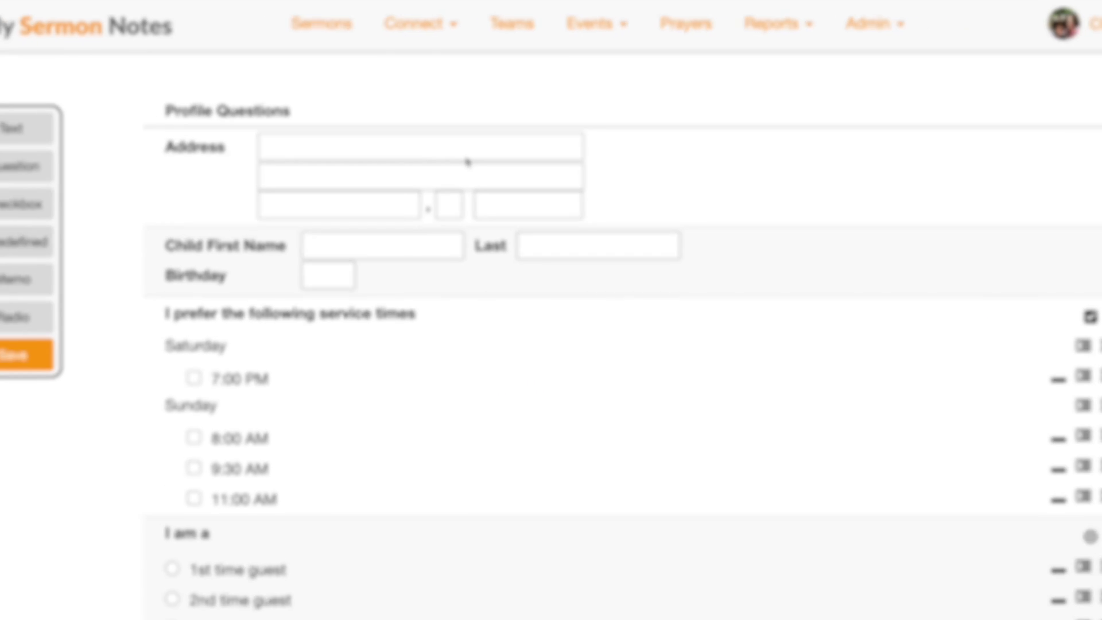